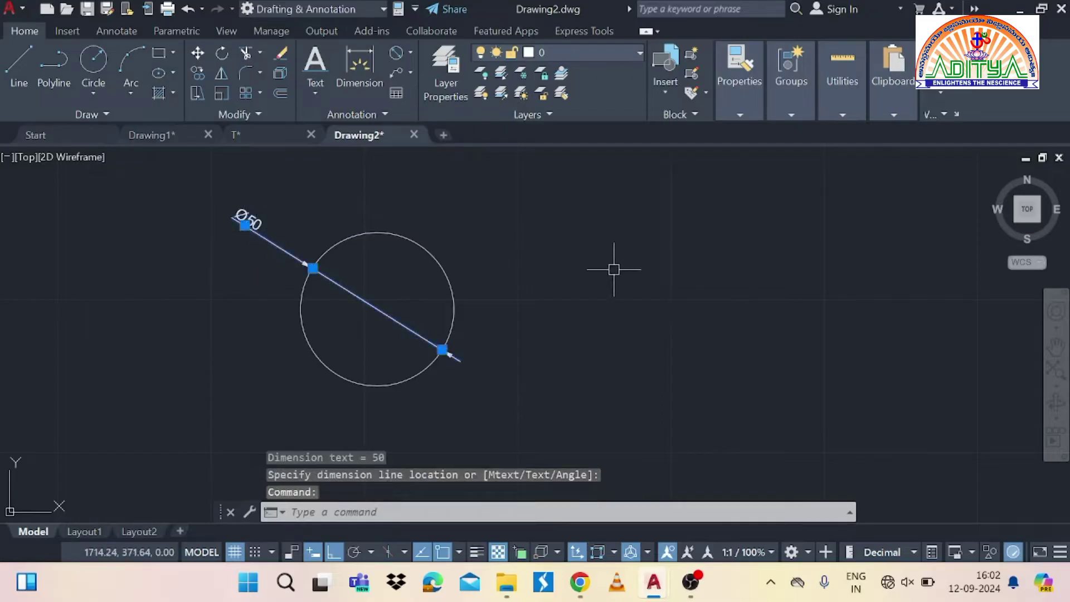
Erase the diameter dimension and draw the circle's vertical diameter from its top point through the centre to its bottom point.
key(Delete)
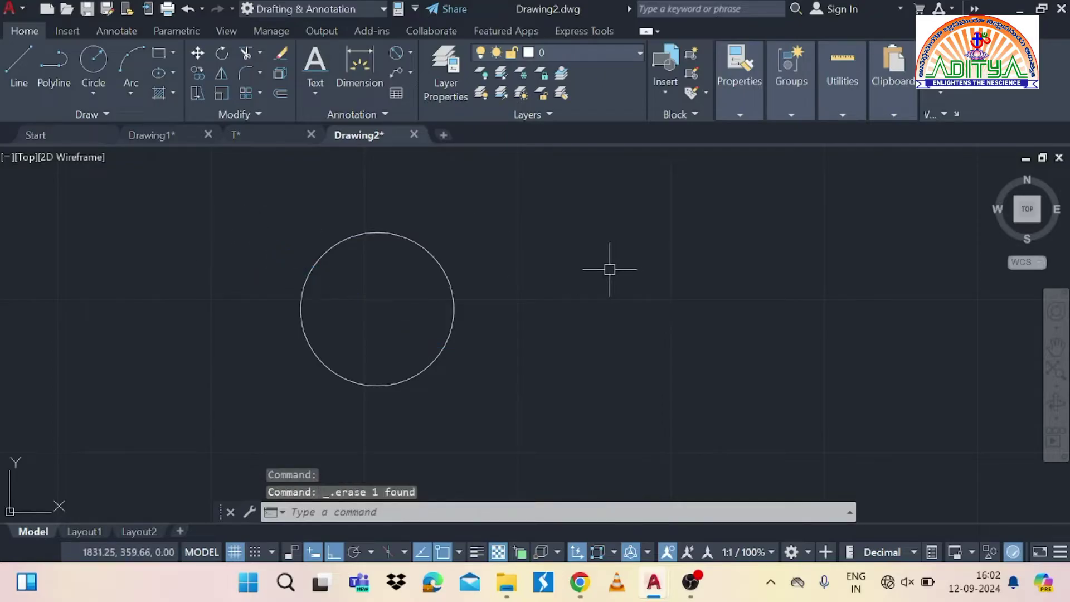
click(20, 80)
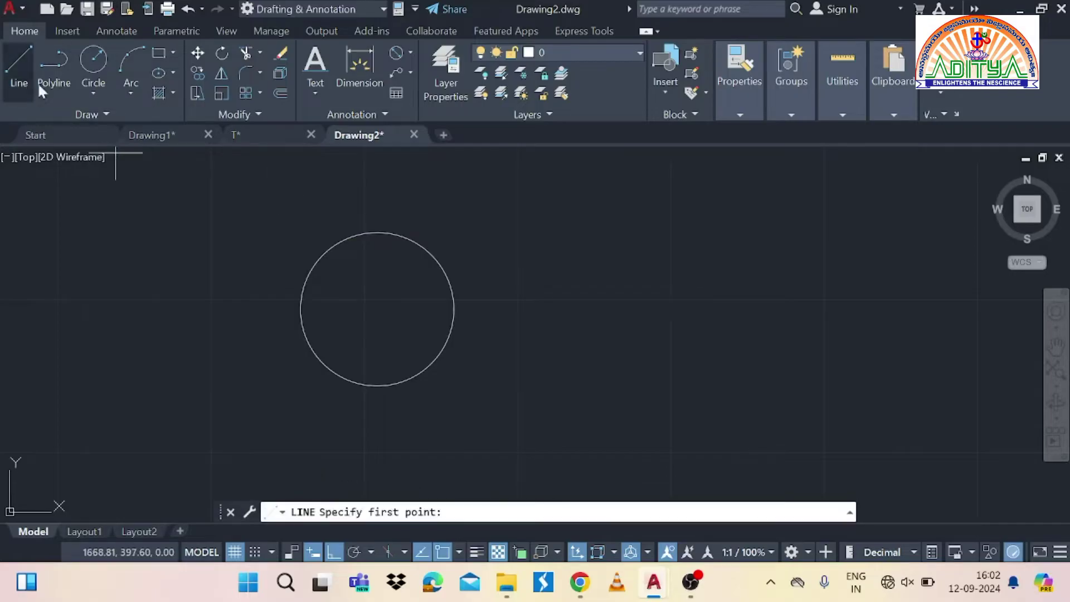
click(377, 231)
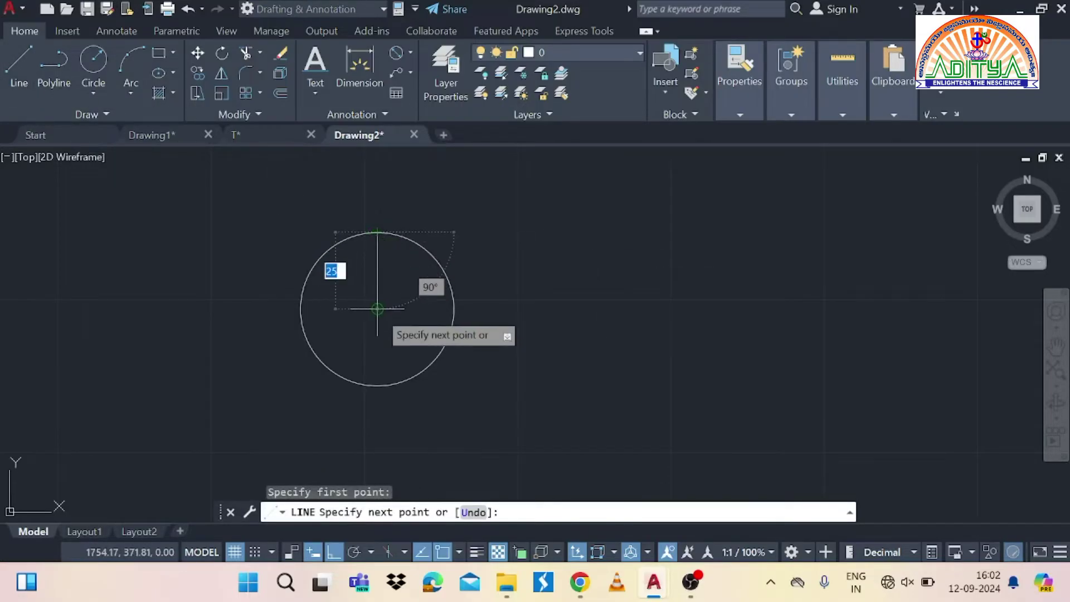
click(378, 386)
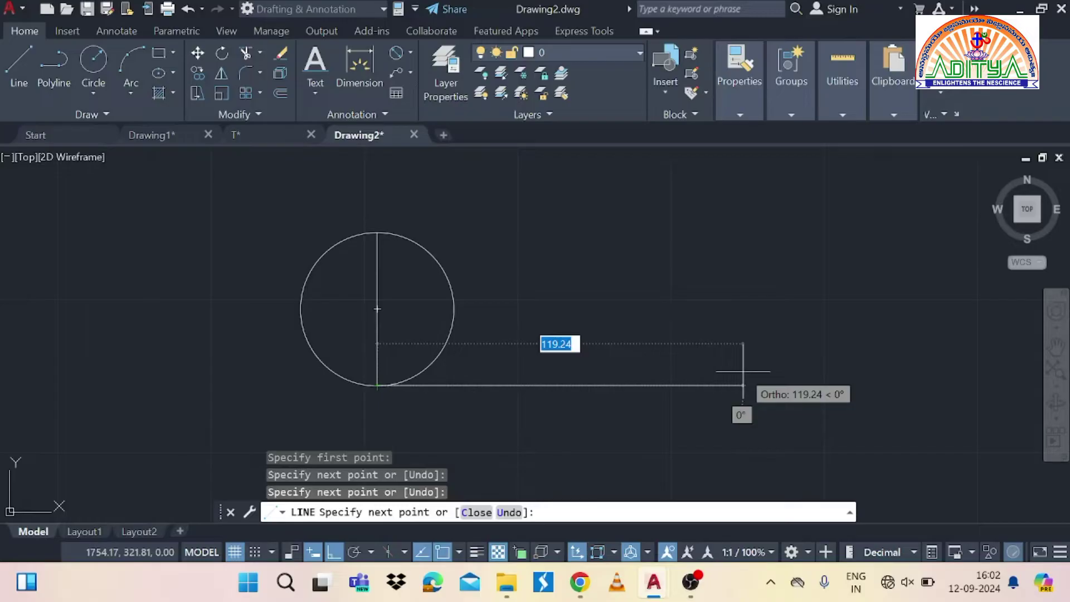
Continue the line horizontally to the right from the circle's bottom point with a length of 157.
text(15)
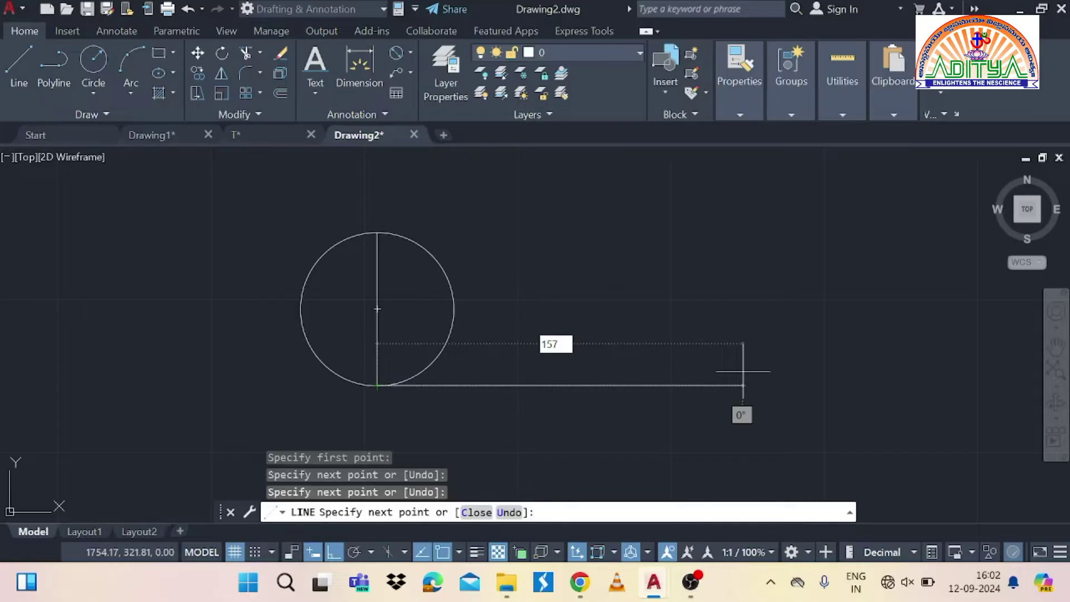
text(7)
key(Return)
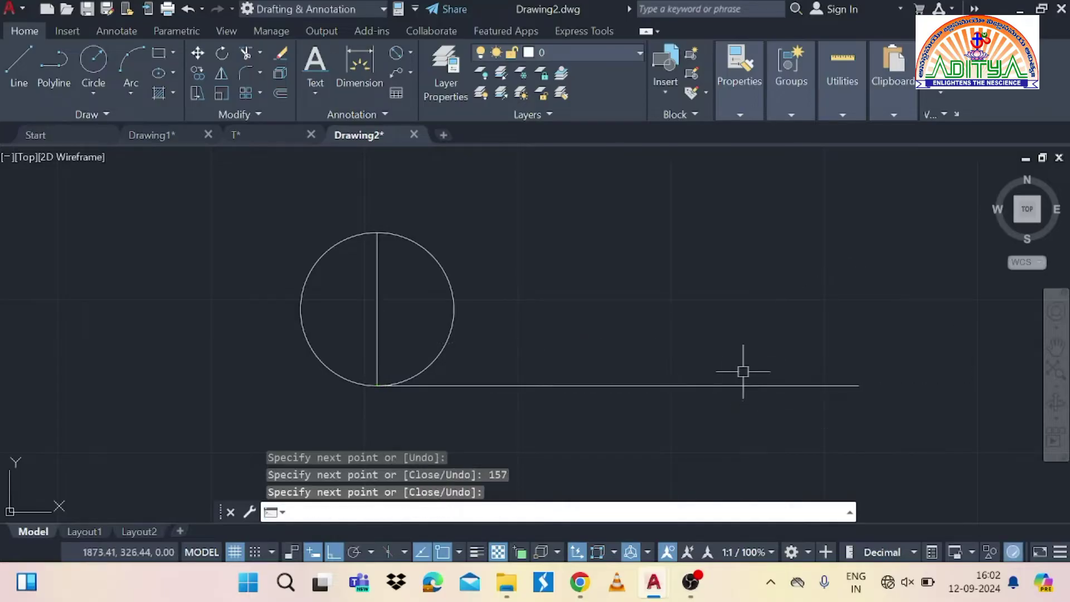
key(Return)
Divide the horizontal tangent line into 8 equal segments with the Divide command.
text(DIV)
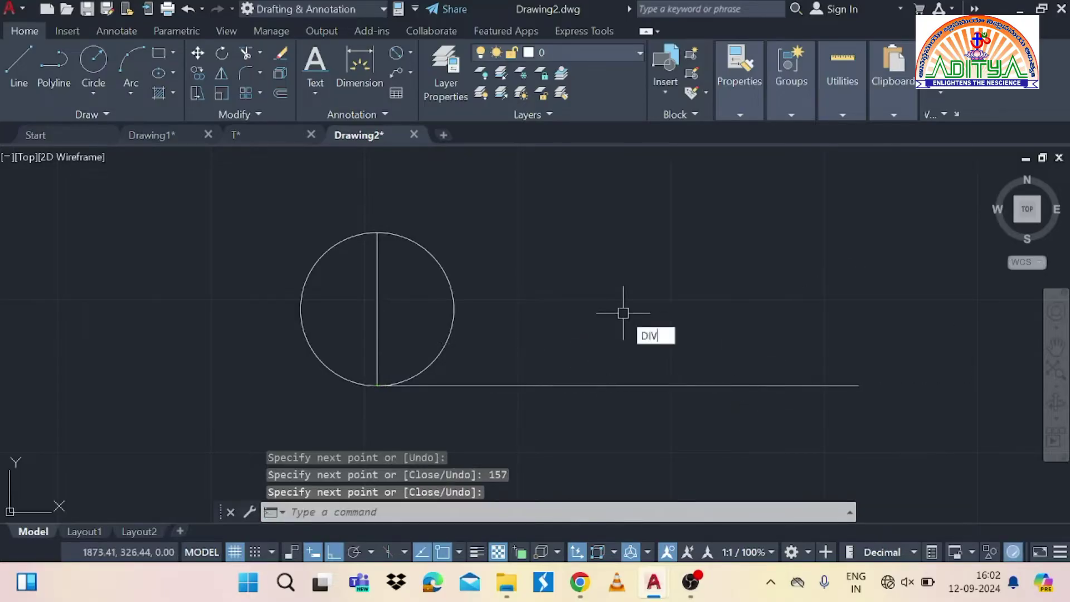
click(664, 347)
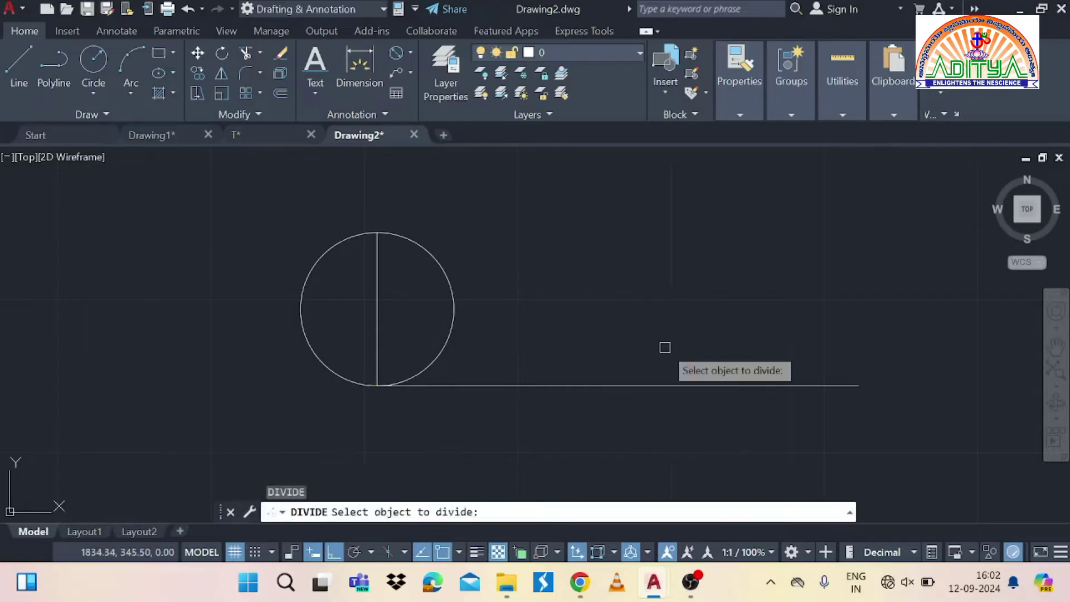
click(607, 385)
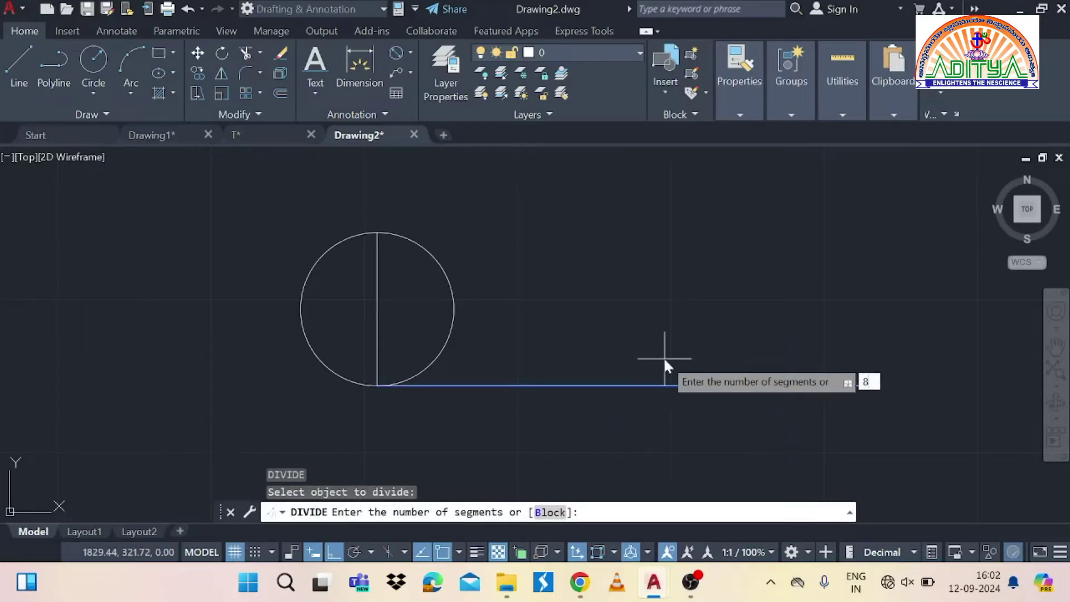
key(Return)
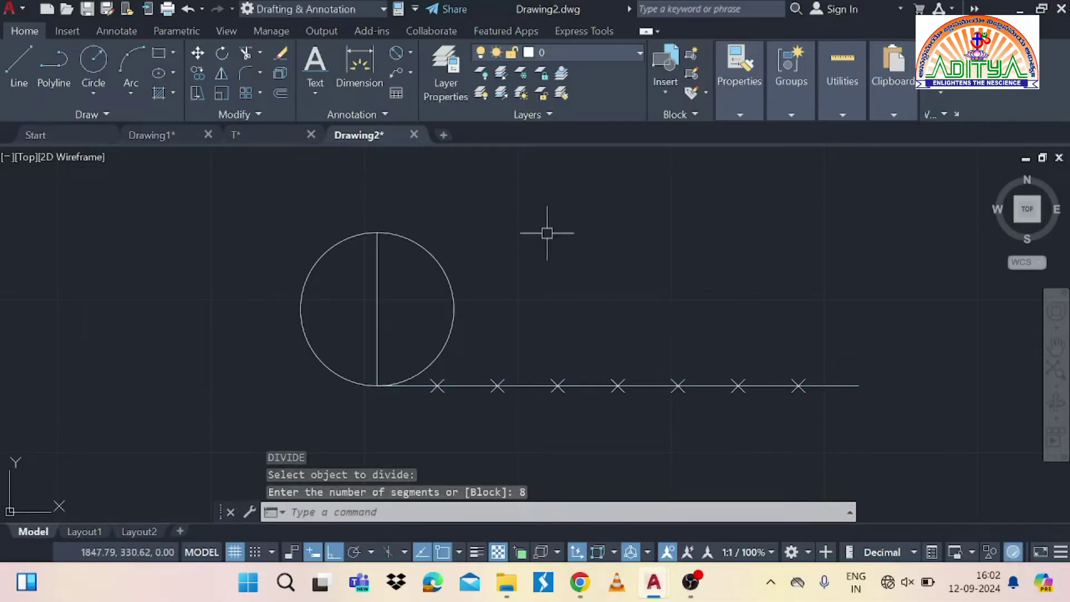
click(315, 94)
click(355, 153)
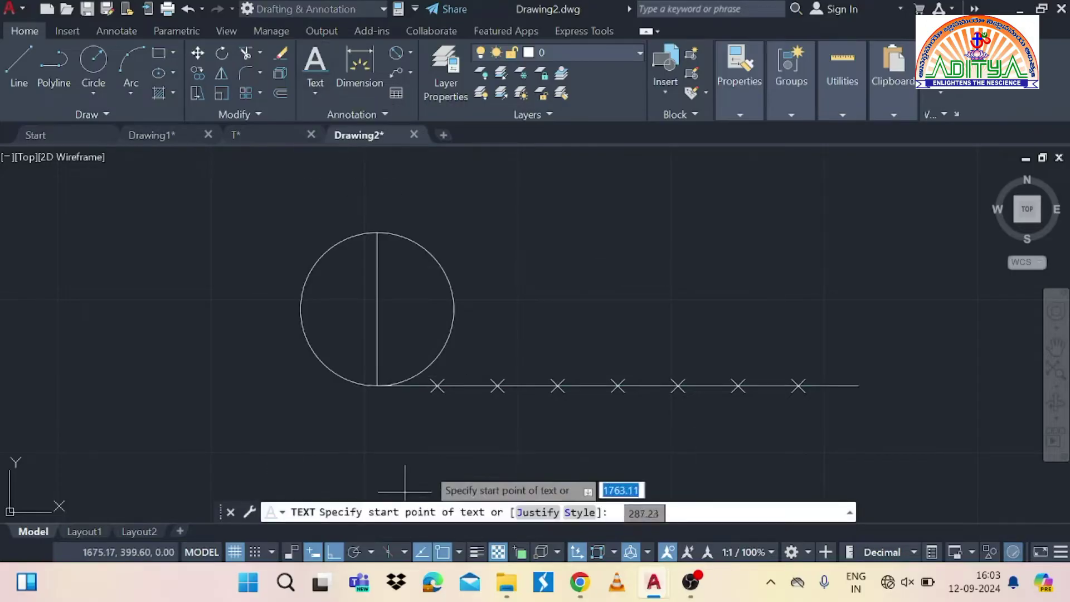
click(433, 423)
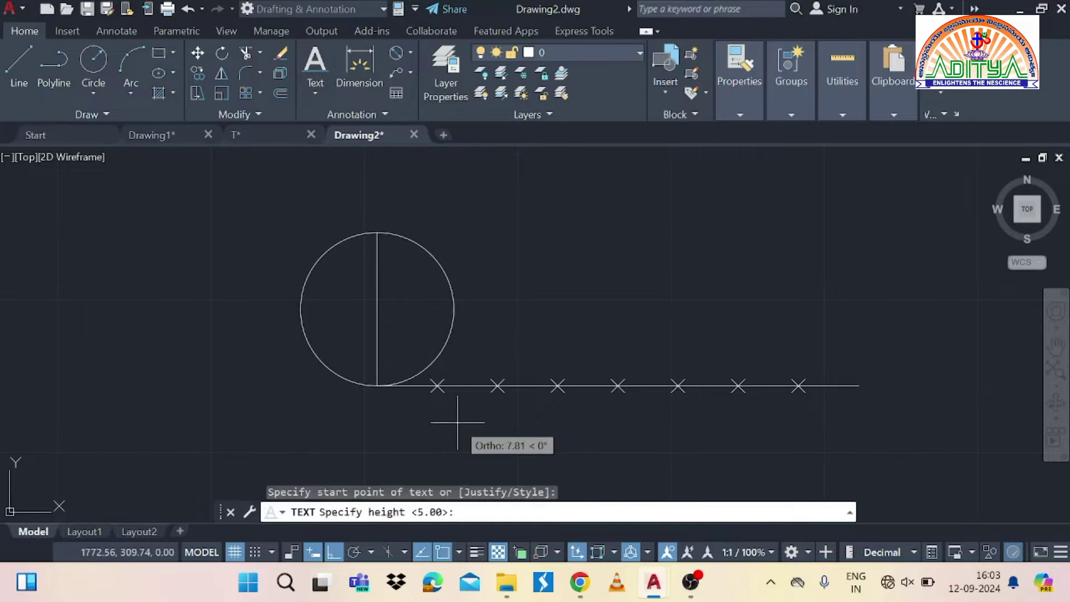
text(6)
key(Return)
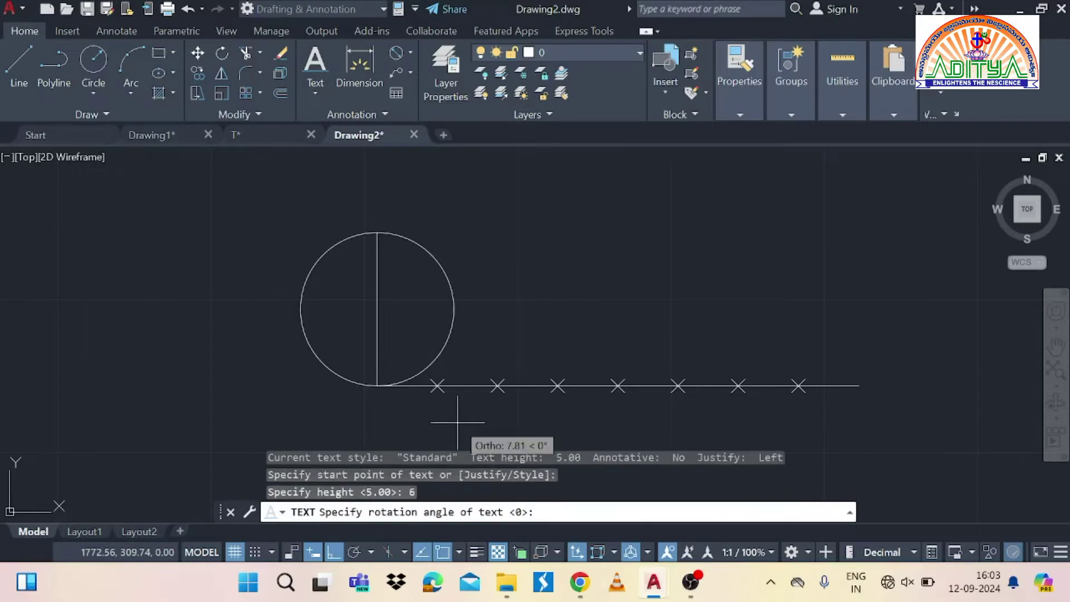
text(0)
key(Return)
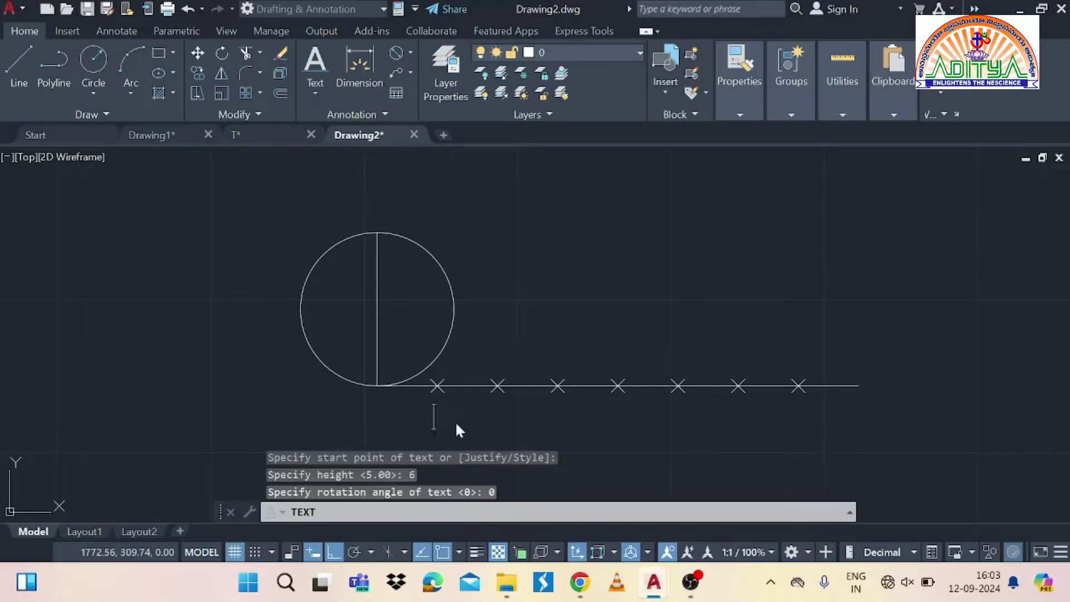
text(1)
click(502, 419)
text(2)
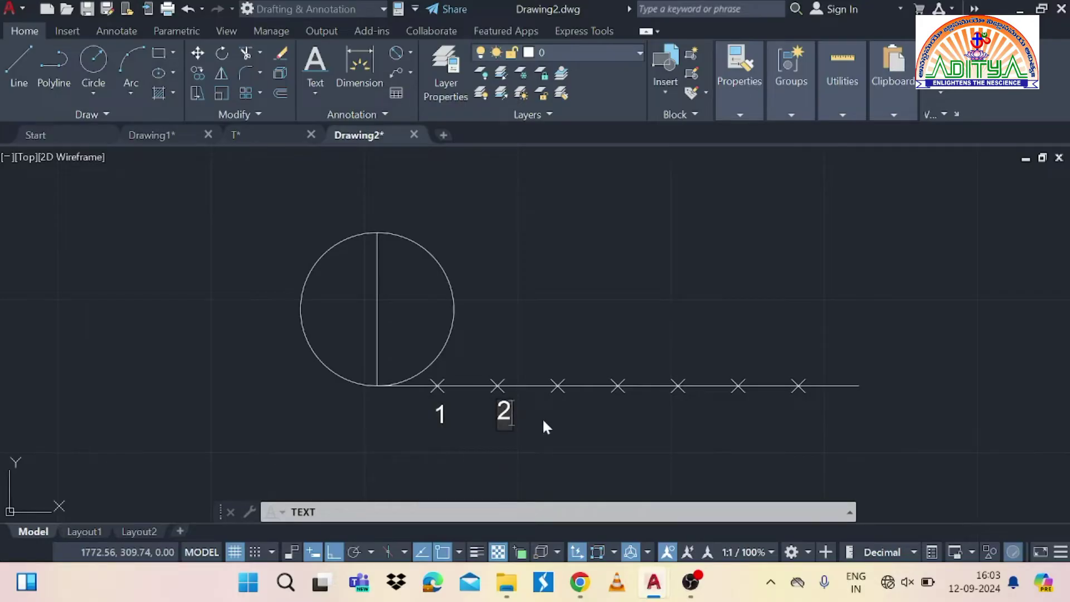
key(Escape)
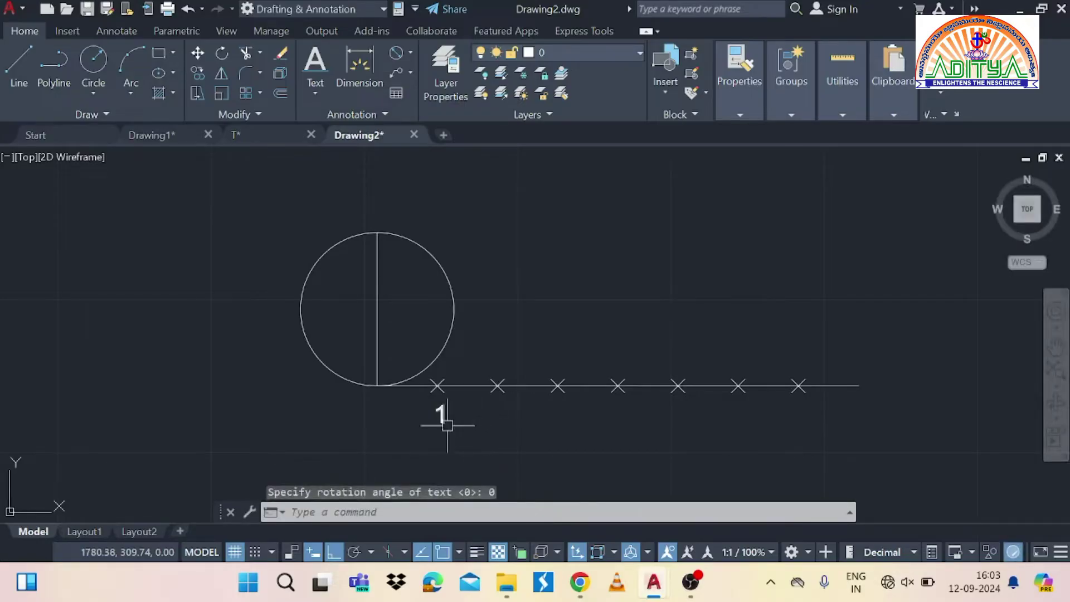
click(447, 425)
key(Delete)
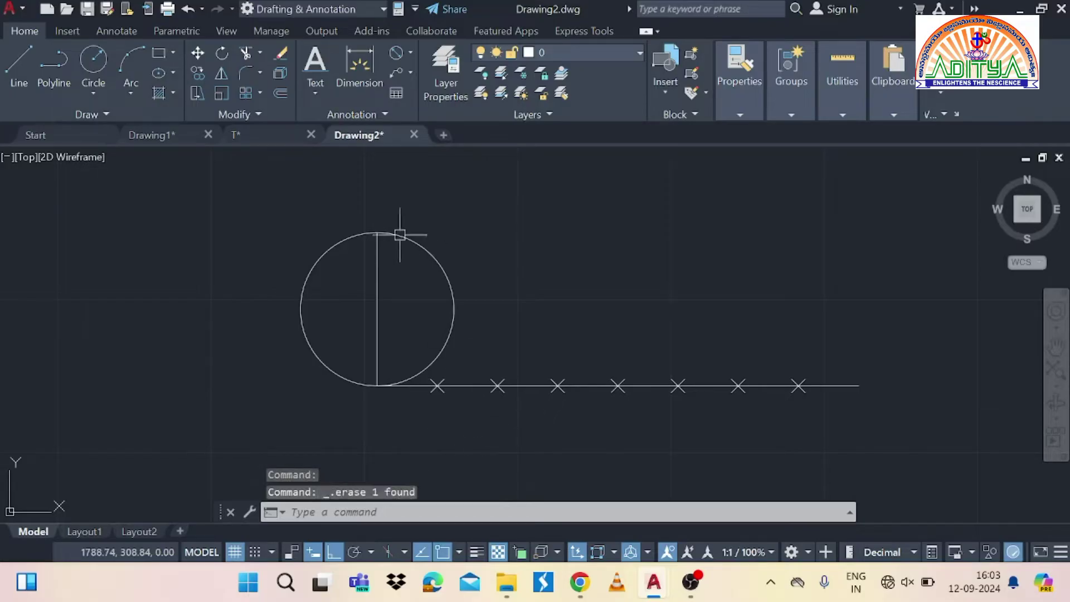
Label the first two division points 1 and 2 below the horizontal line with single-line text, height 4 and rotation 0.
click(317, 94)
click(329, 146)
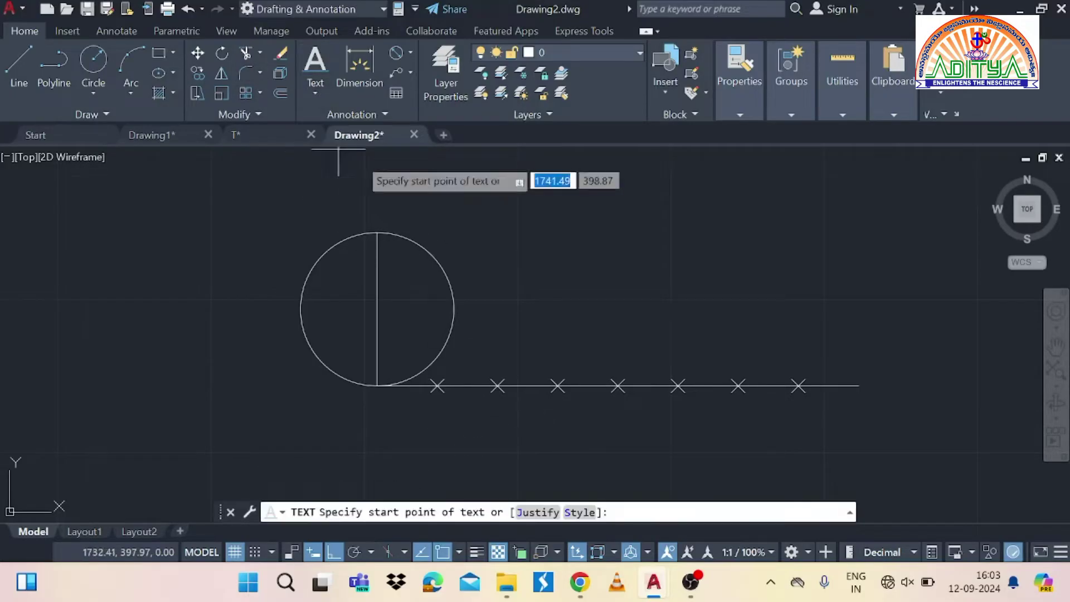
click(426, 427)
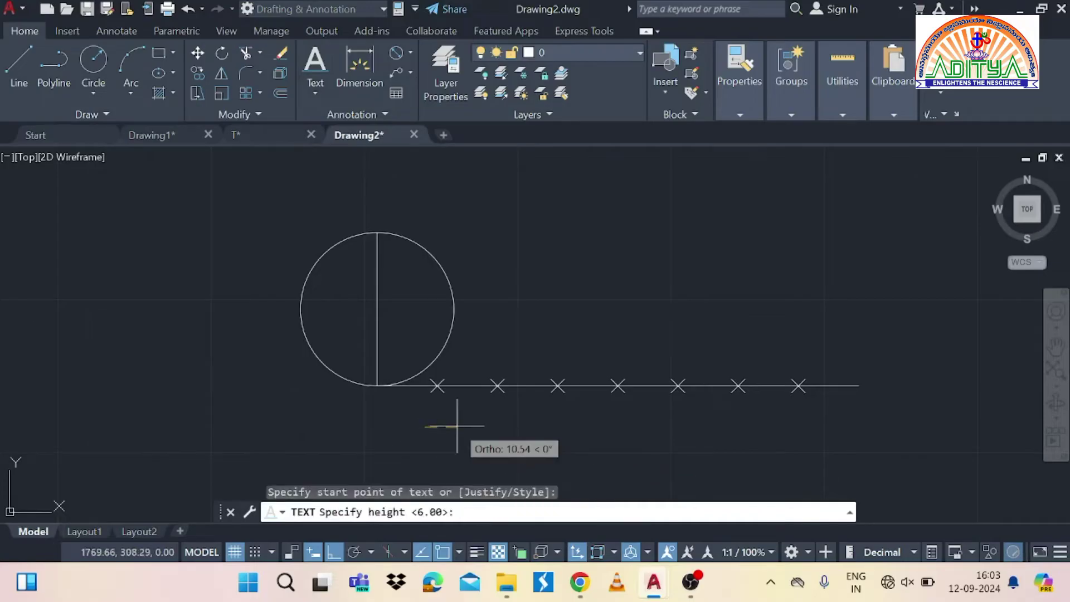
text(4)
key(Return)
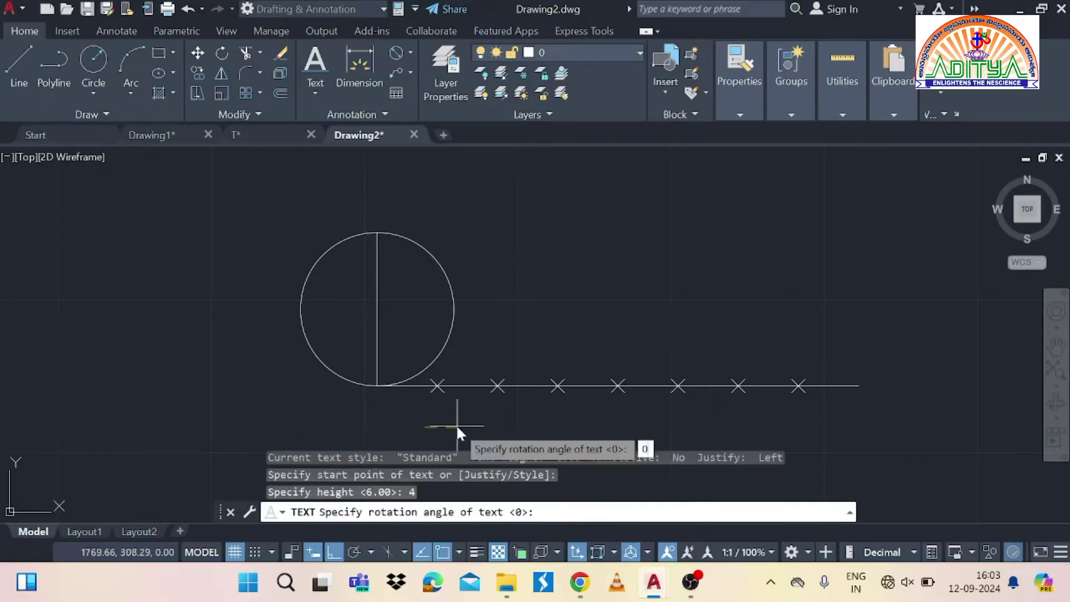
key(Return)
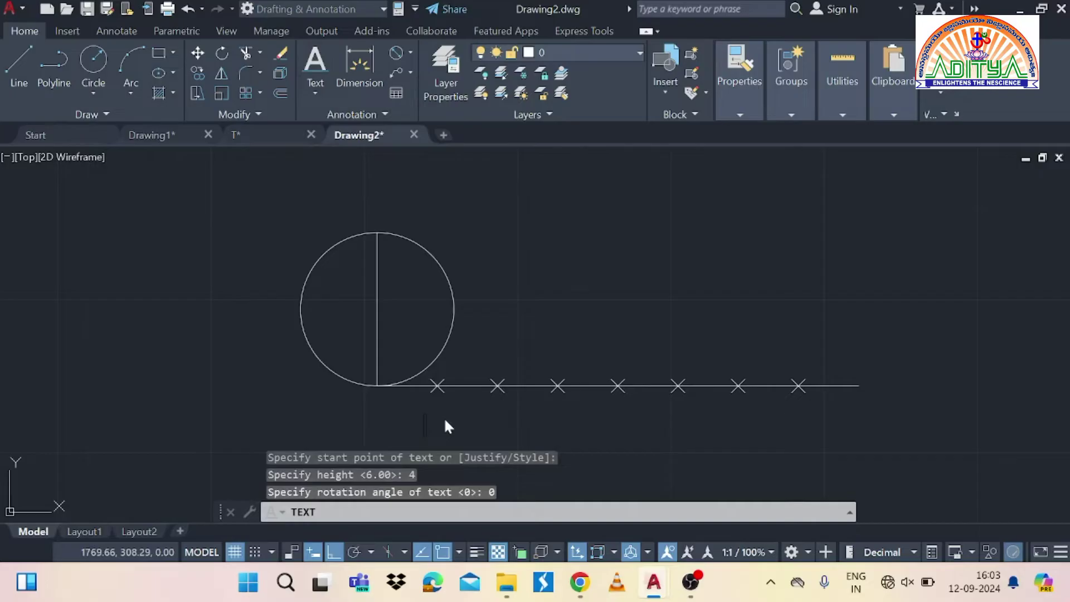
text(1)
click(492, 418)
text(2)
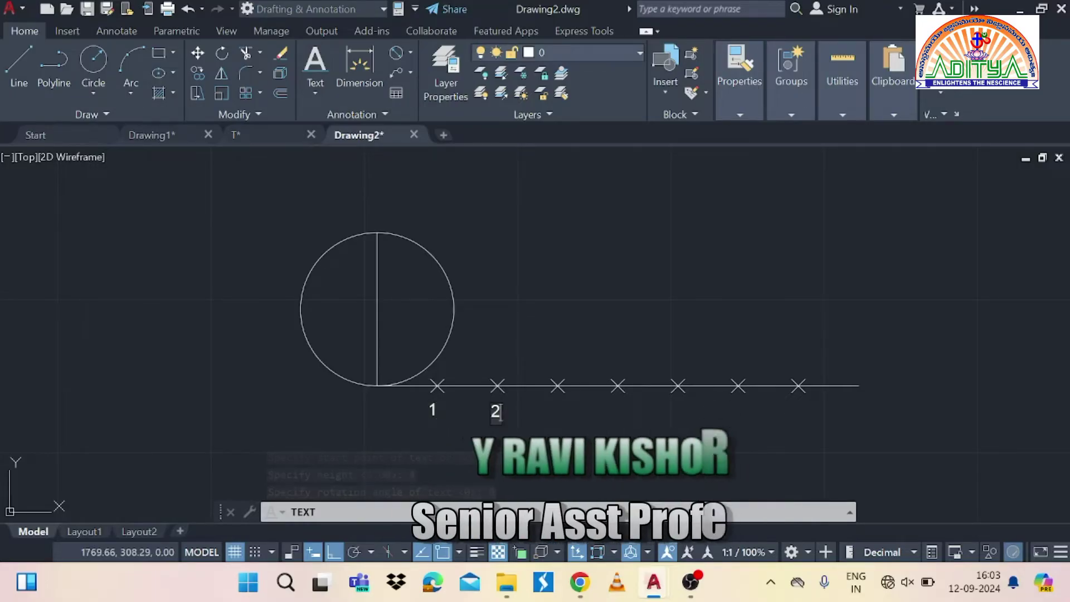
Label the remaining division points 3 to 7 and the end of the horizontal line 8.
click(546, 414)
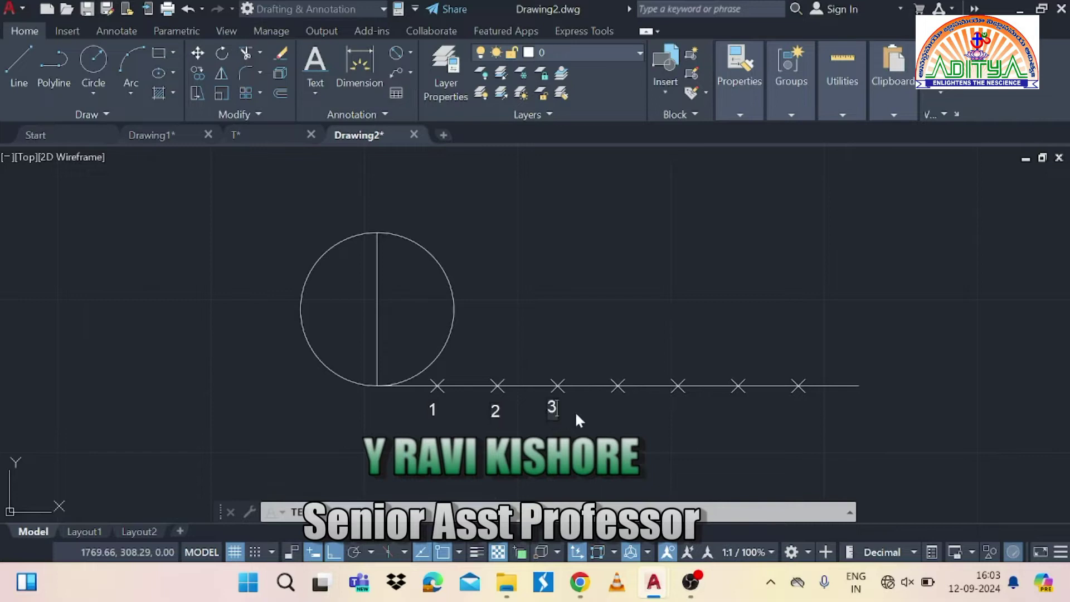
text(4)
click(668, 413)
text(5)
click(731, 412)
text(6)
click(794, 418)
text(7)
click(849, 412)
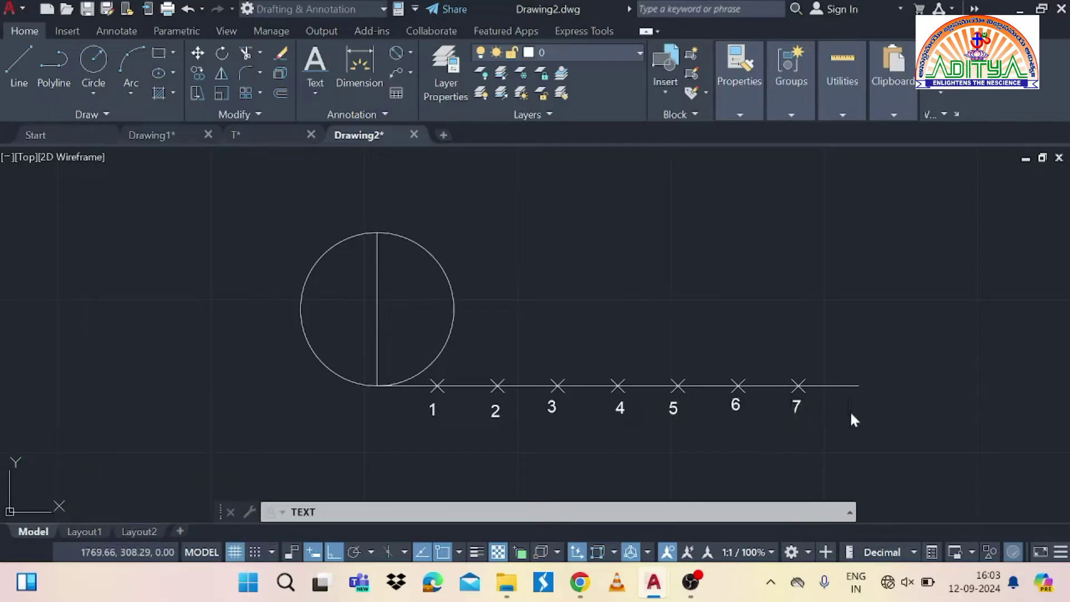
text(8)
Label the circle's bottom point P and the far end of the horizontal line A, then finish the text.
click(959, 283)
text(P)
key(Escape)
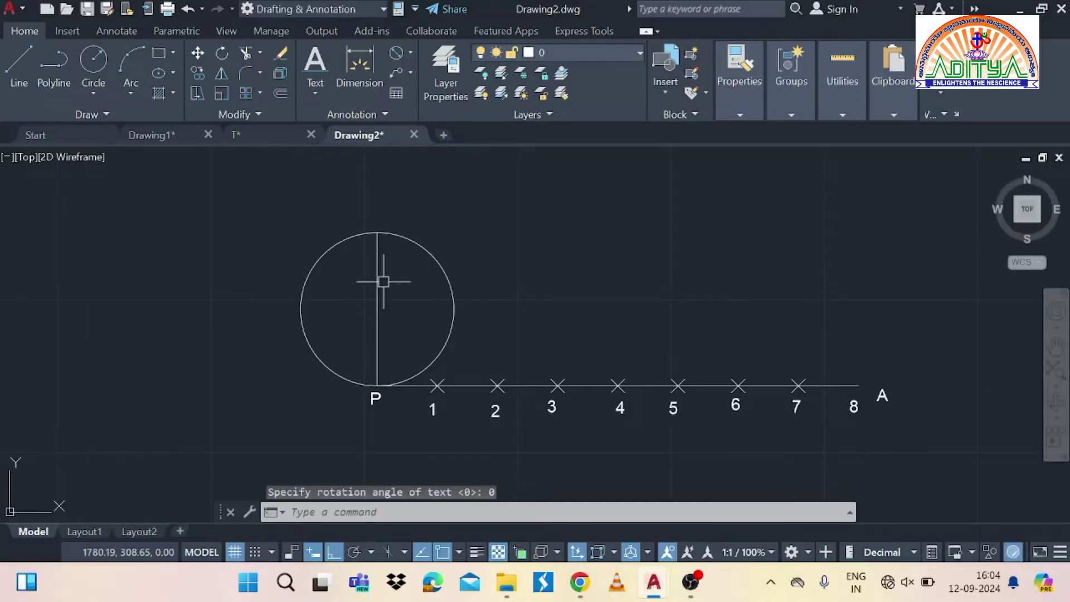
Polar-array the upper vertical radius line about the circle's centre with 8 items.
text(ARR)
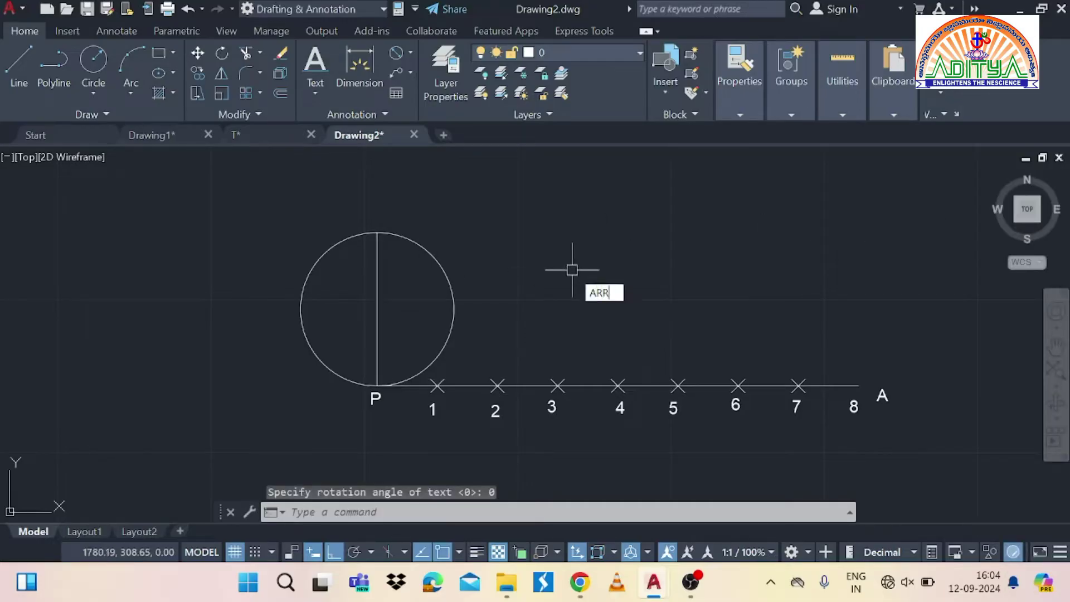
click(607, 329)
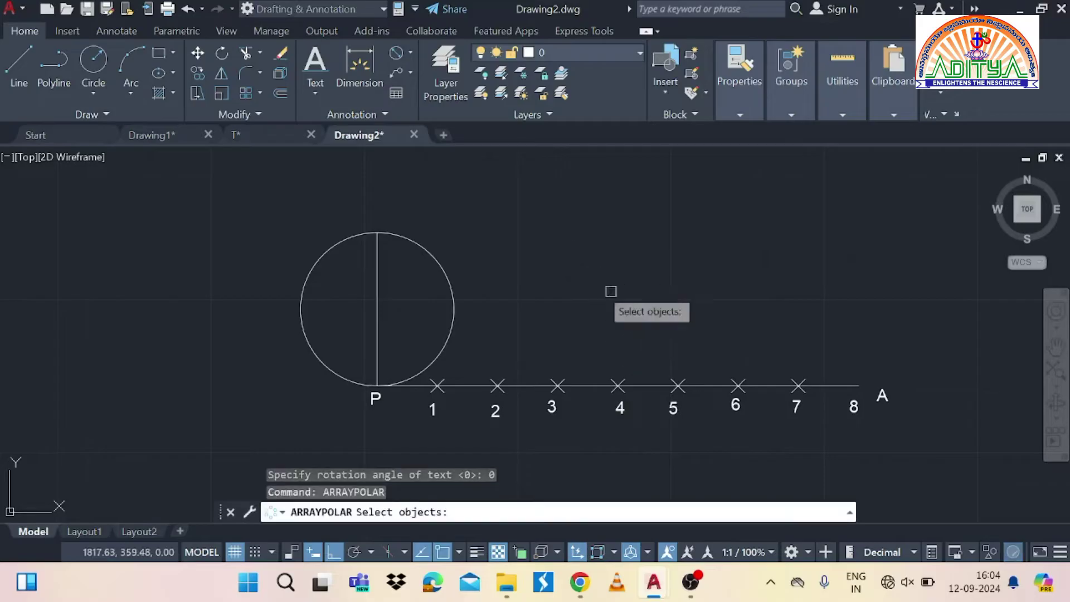
click(379, 277)
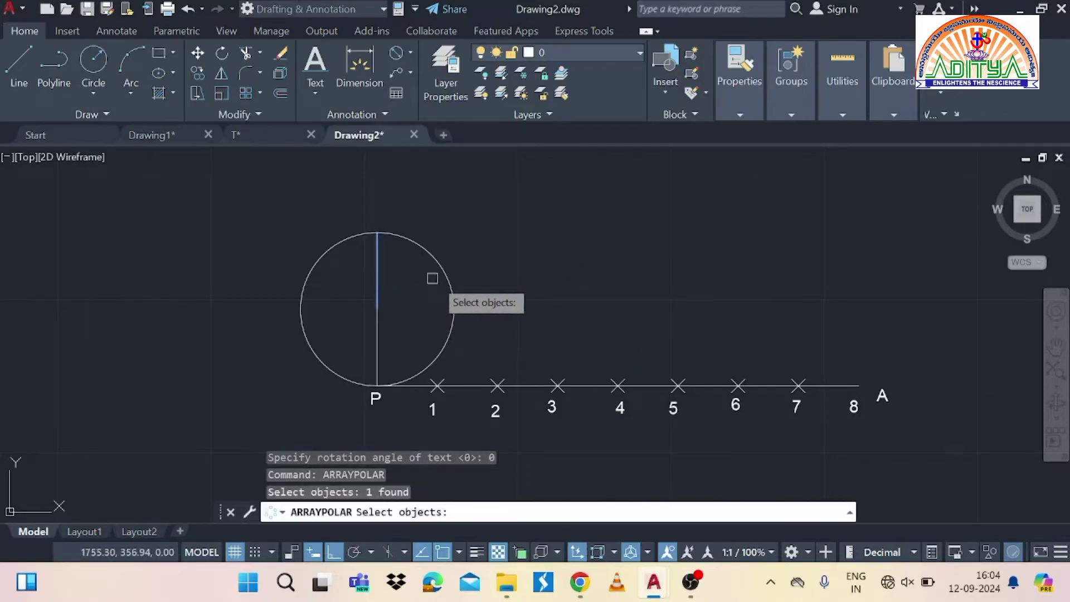
key(Return)
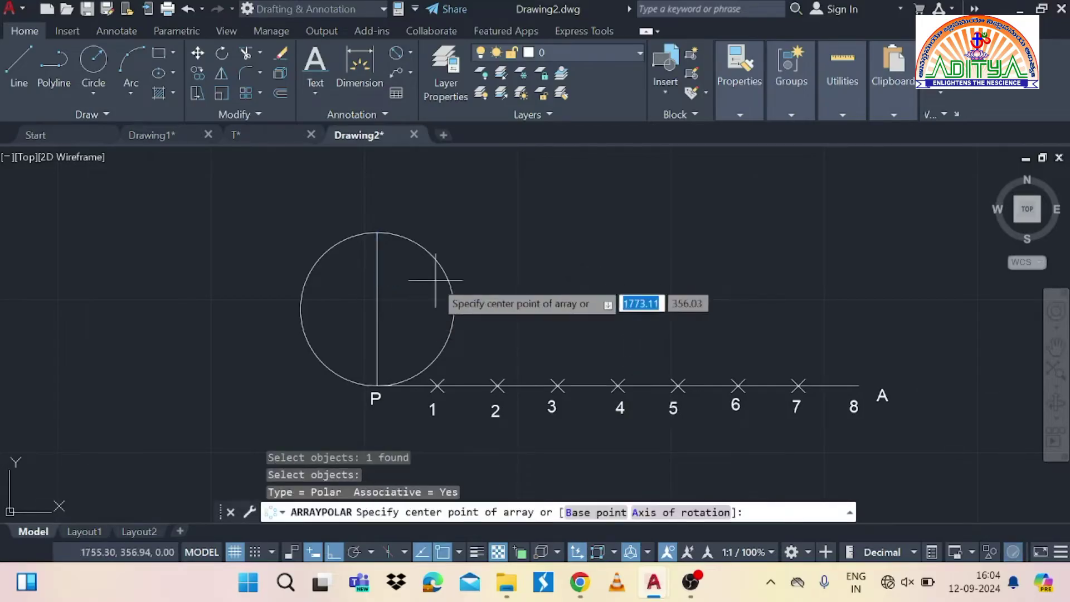
click(378, 309)
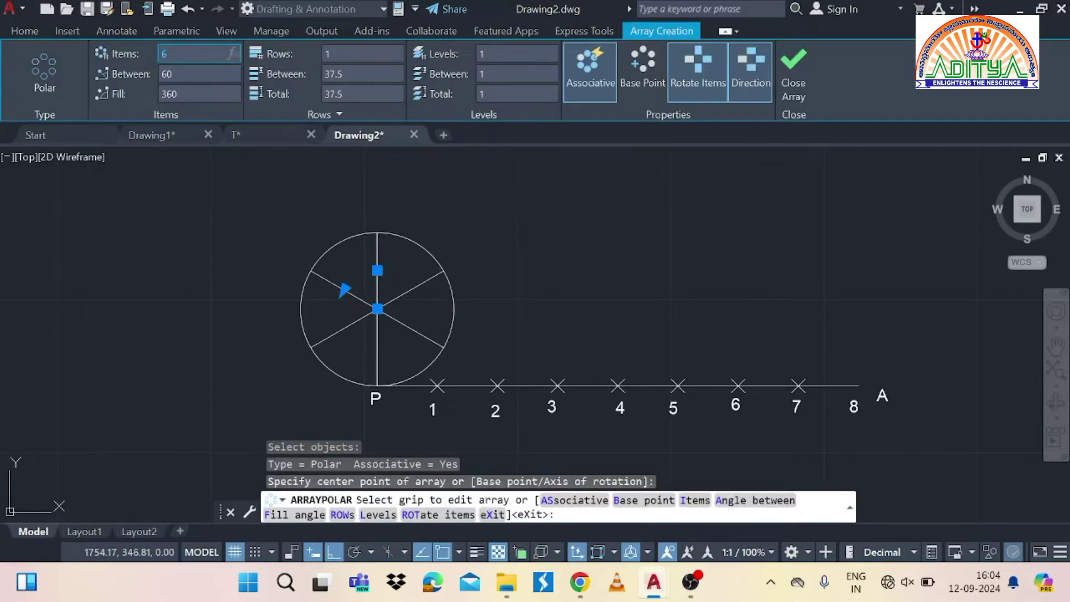
key(Return)
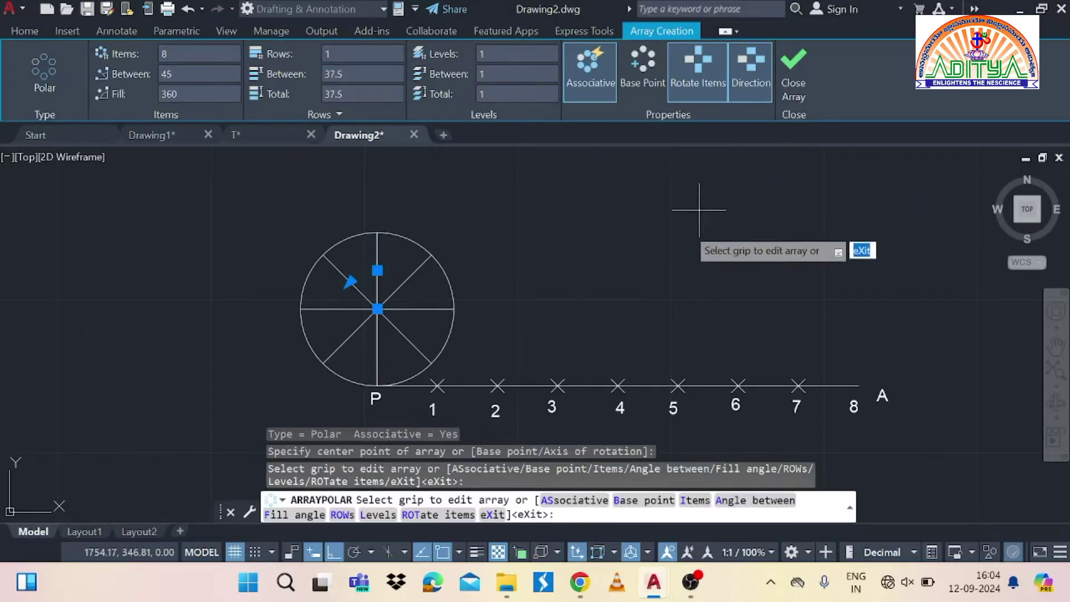
key(Escape)
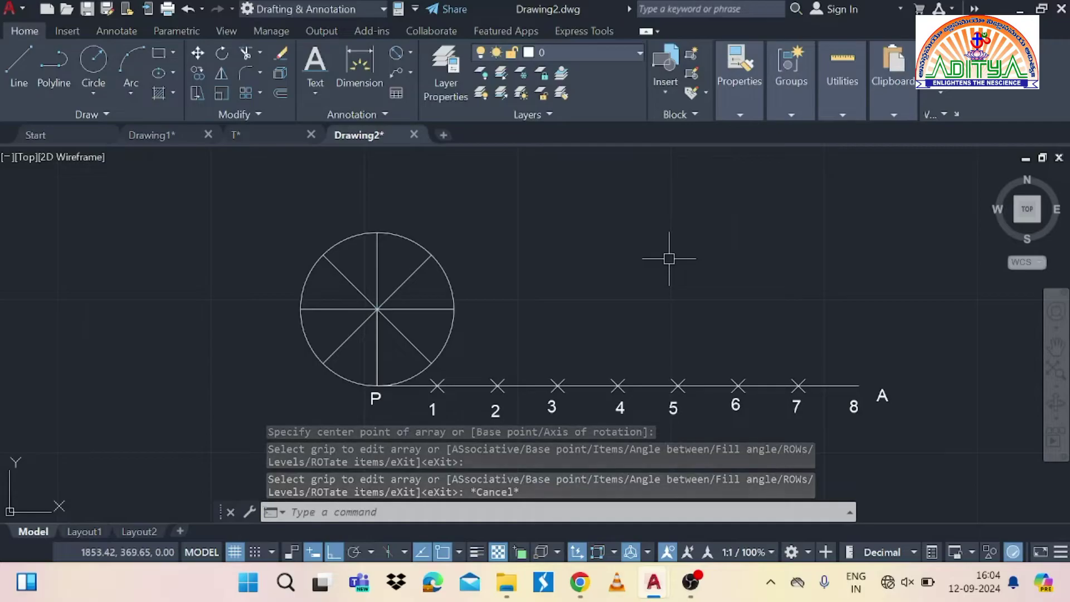
Polar-array the horizontal line with its division points and labels 1 to 8 about the circle's centre, using 8 items.
text(ARR)
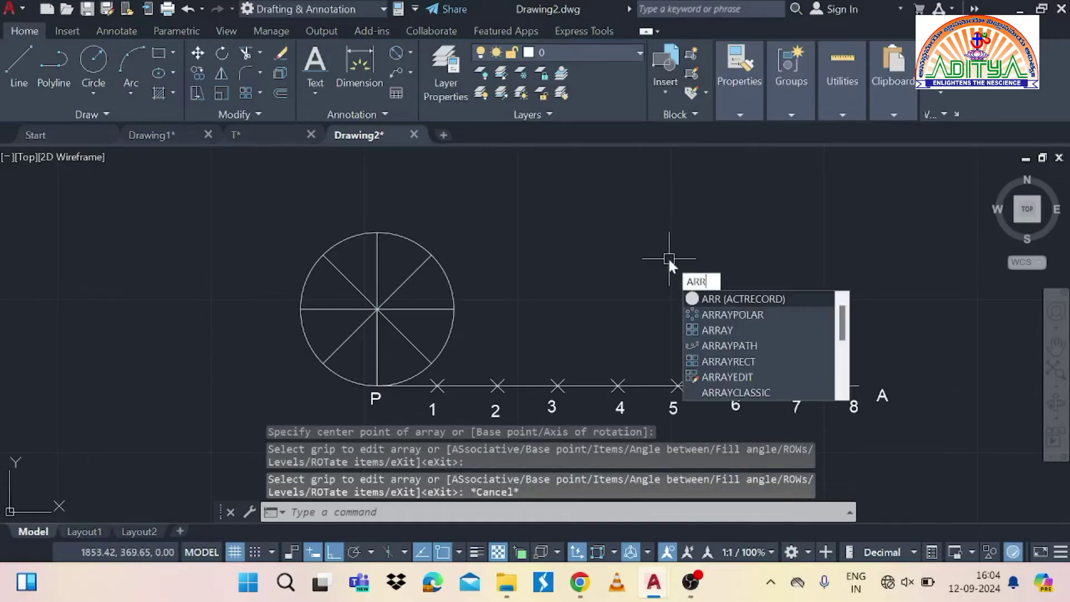
click(703, 308)
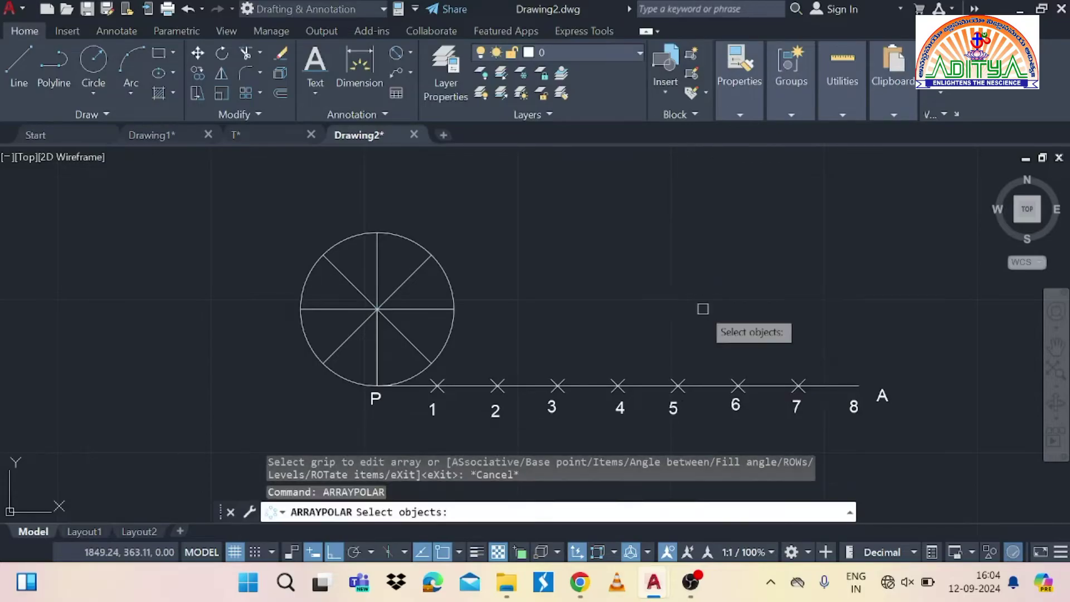
click(695, 380)
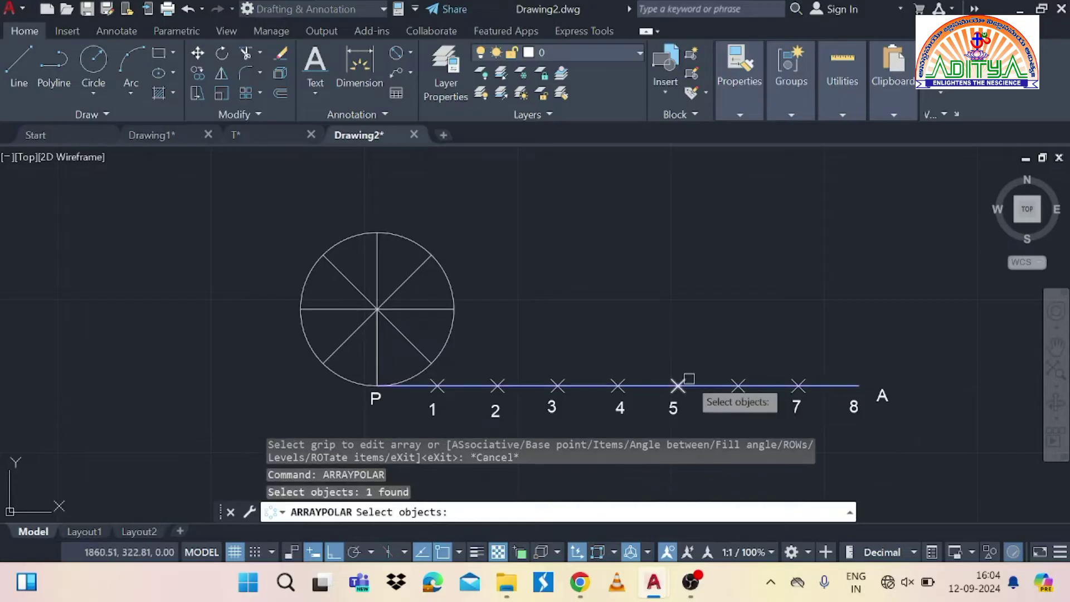
click(683, 379)
click(734, 376)
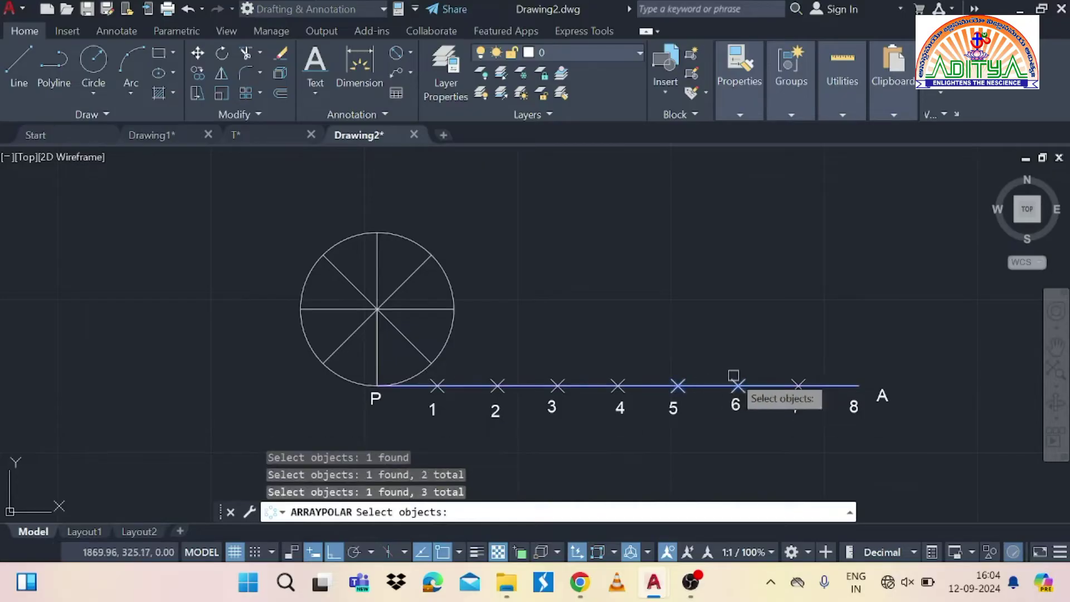
click(799, 379)
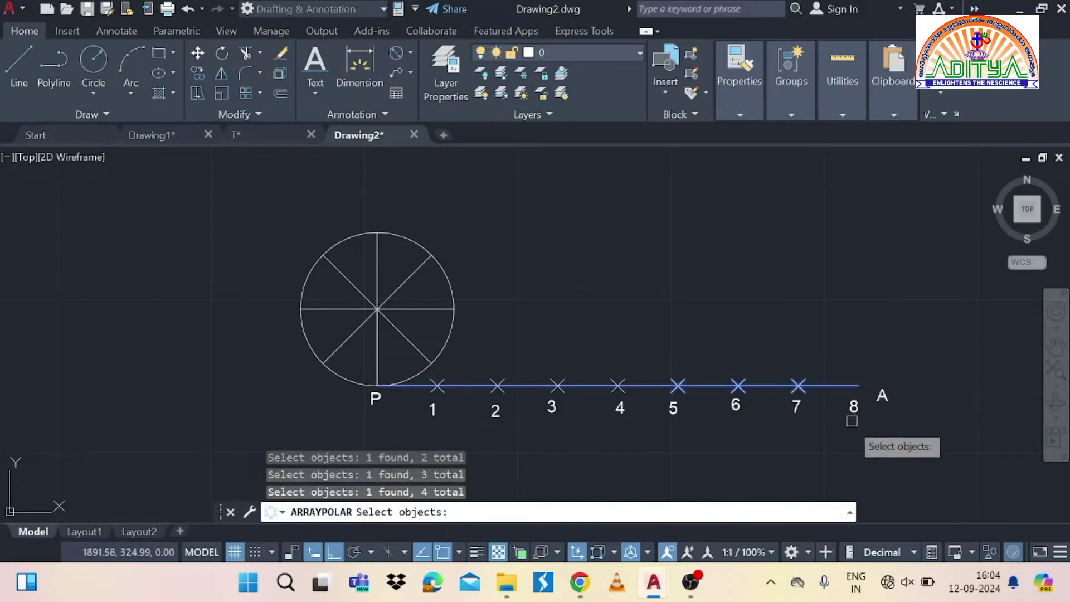
click(853, 407)
click(796, 406)
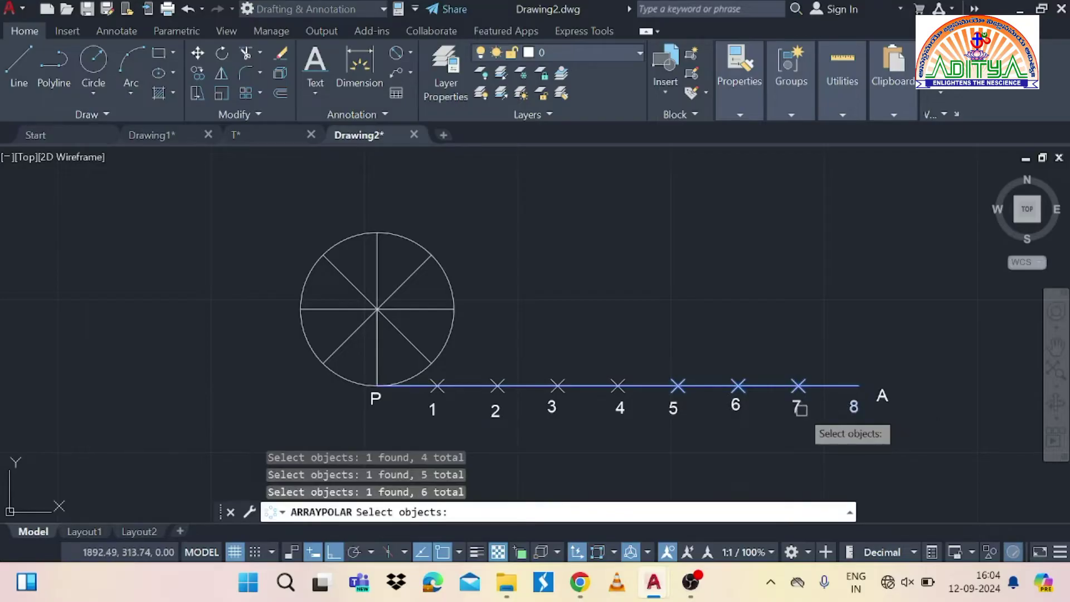
click(736, 404)
click(674, 410)
click(620, 408)
click(553, 407)
click(558, 384)
click(495, 383)
click(437, 384)
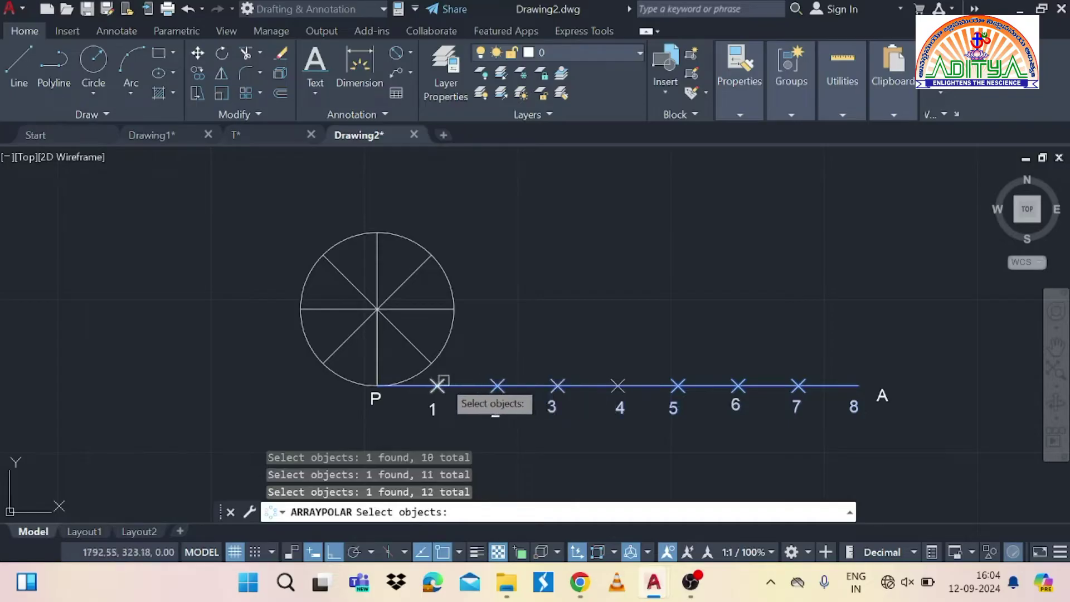
click(433, 407)
click(669, 406)
click(626, 375)
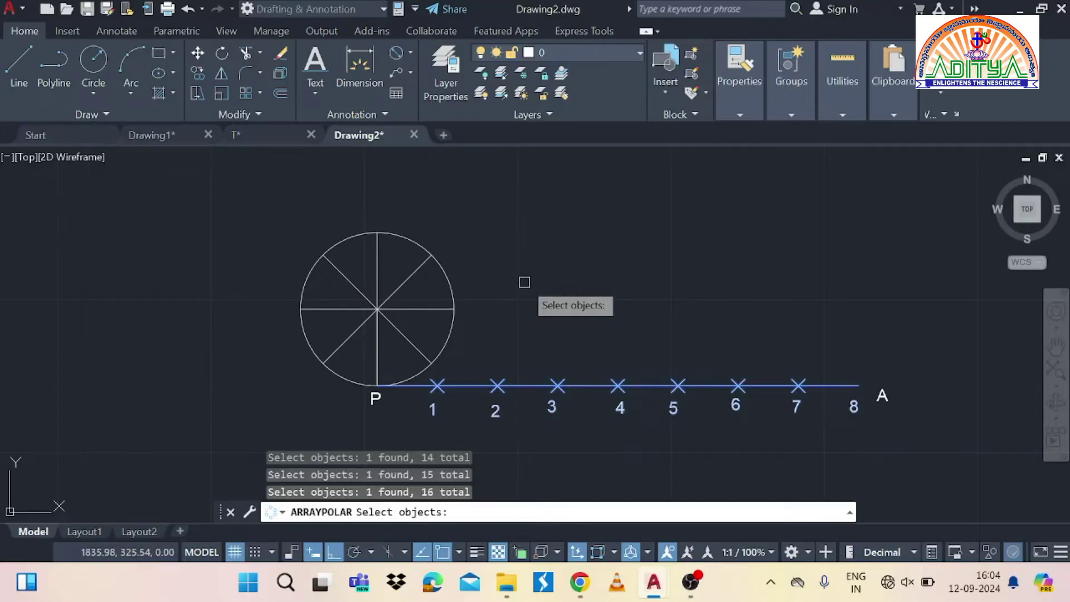
key(Return)
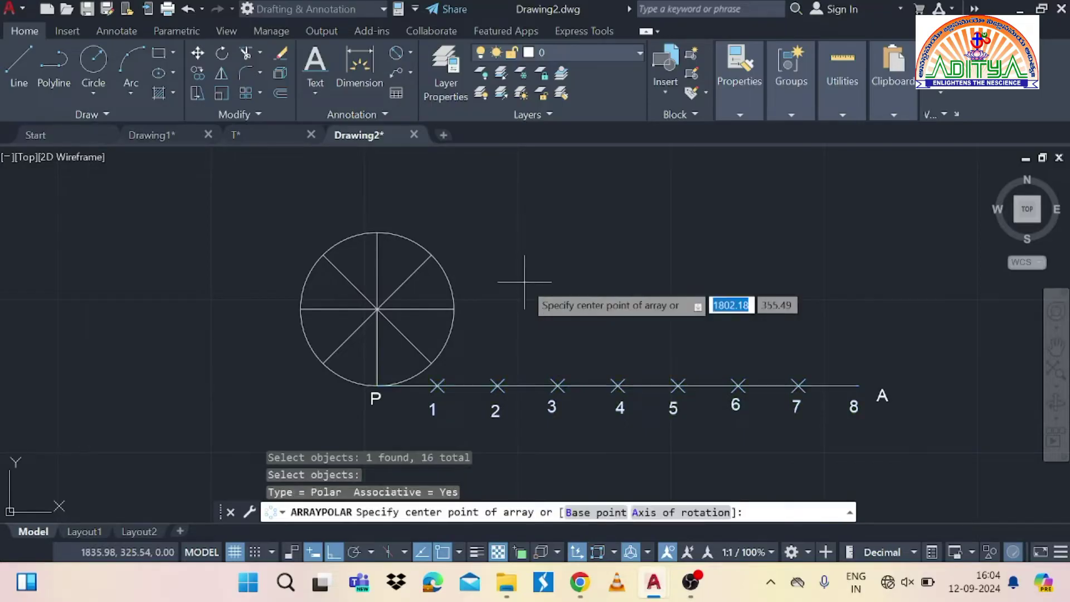
click(381, 301)
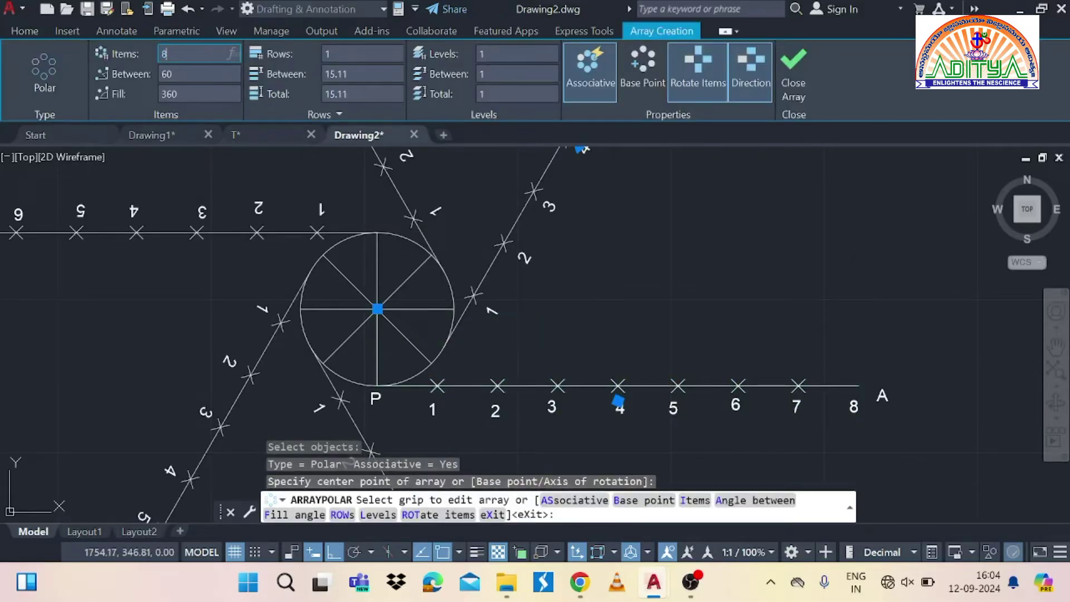
text(45)
key(Return)
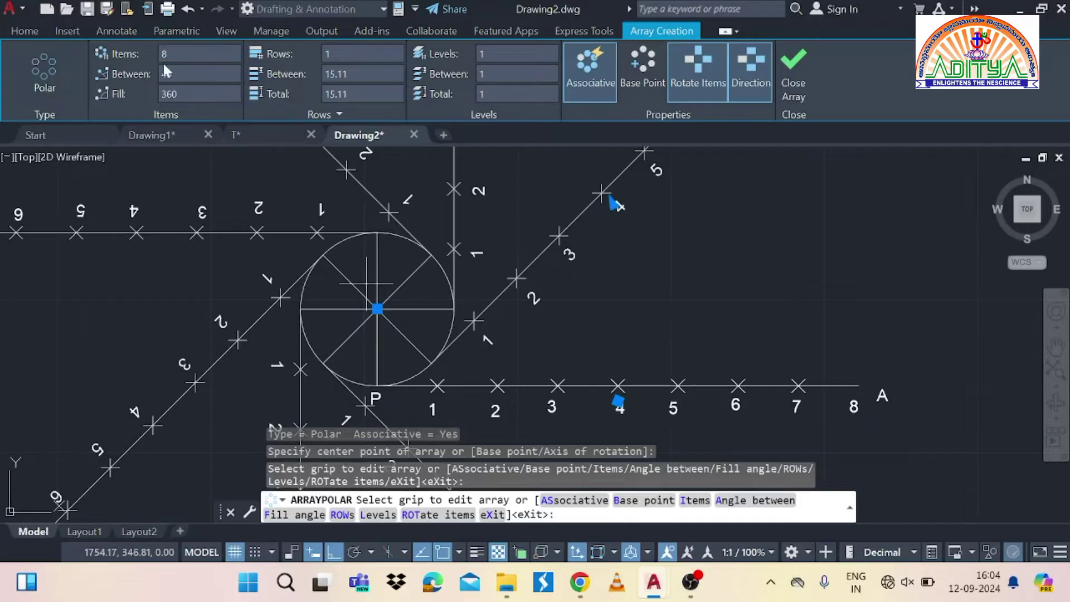
key(Escape)
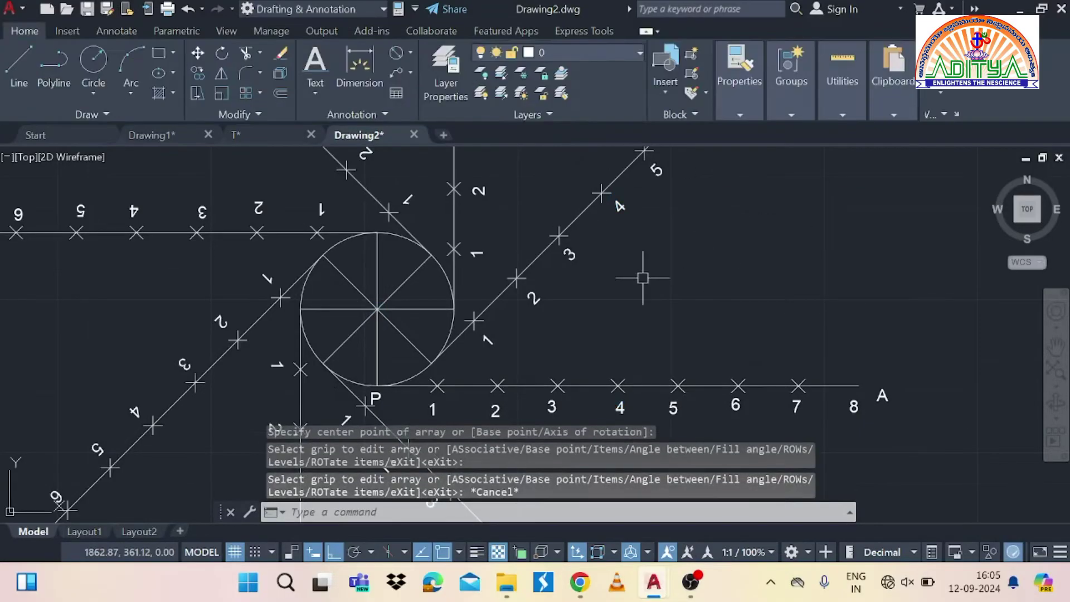
Start a fit spline at P through point 1 on the lower-right tangent, 2 on the downward, 3 on the lower-left and 4 on the leftward tangent.
scroll(642, 278, down, 2)
middle_drag(725, 277, 621, 296)
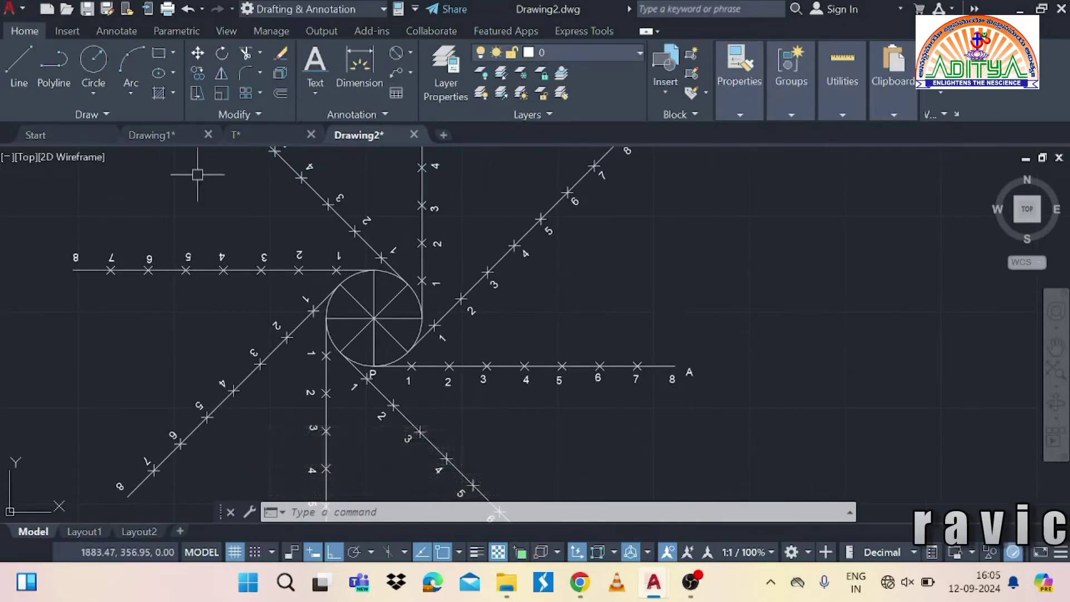
text(SPL)
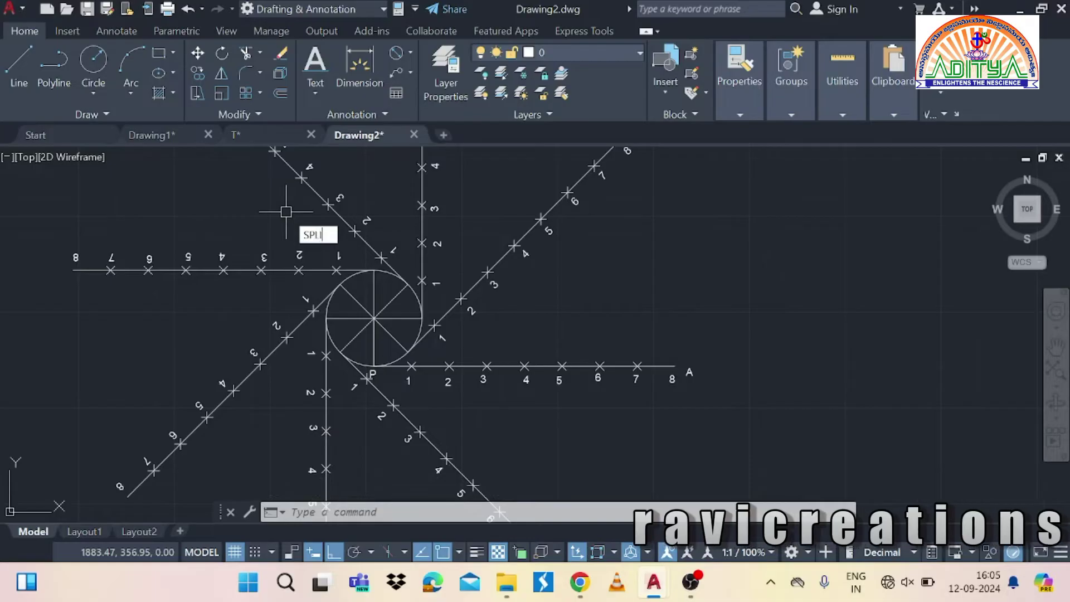
key(Return)
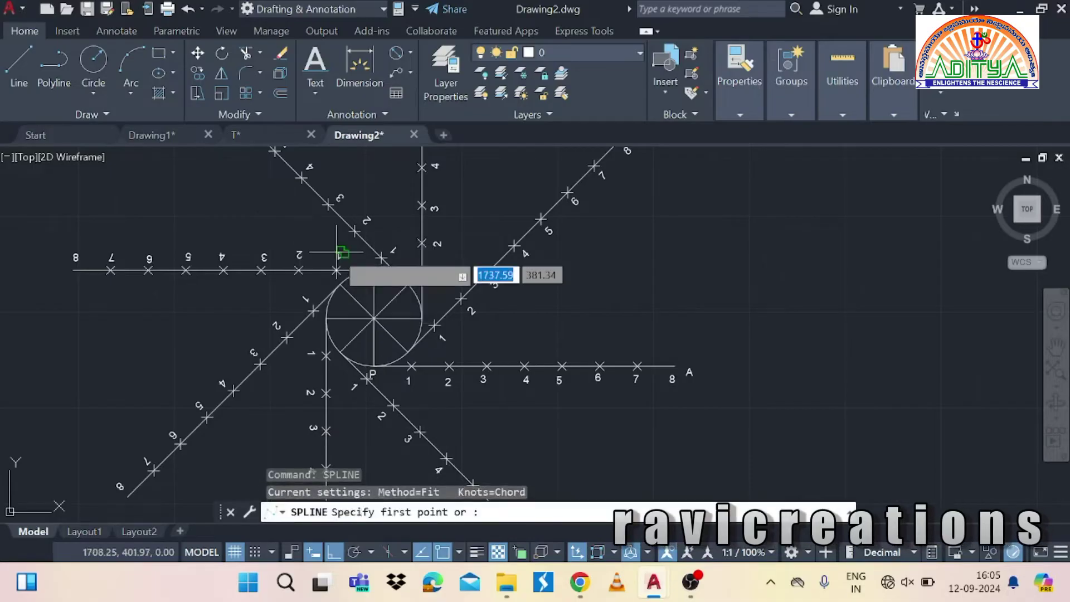
click(374, 365)
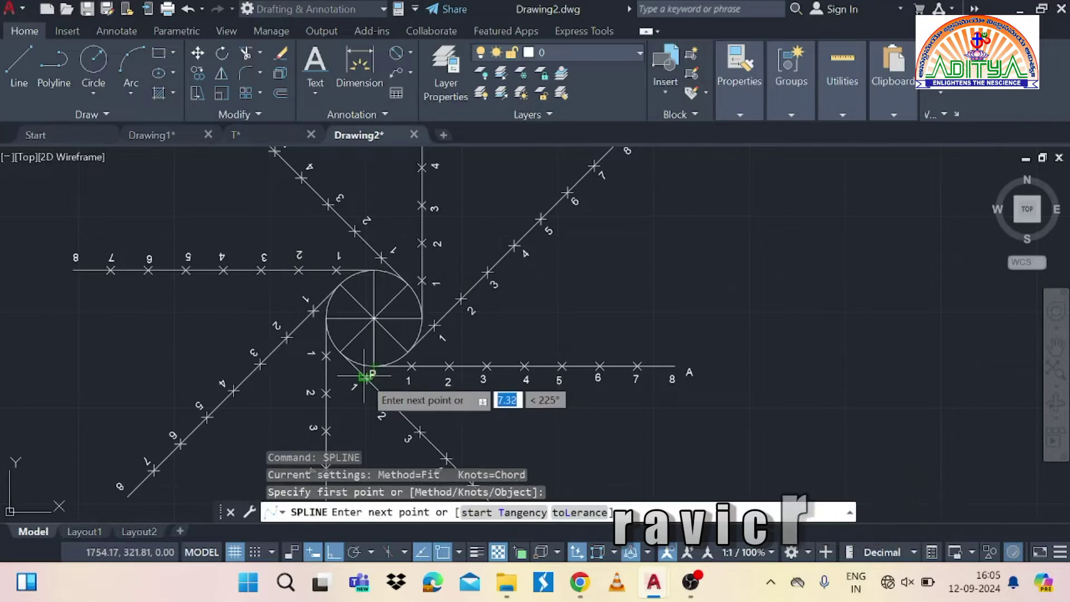
scroll(365, 376, up, 3)
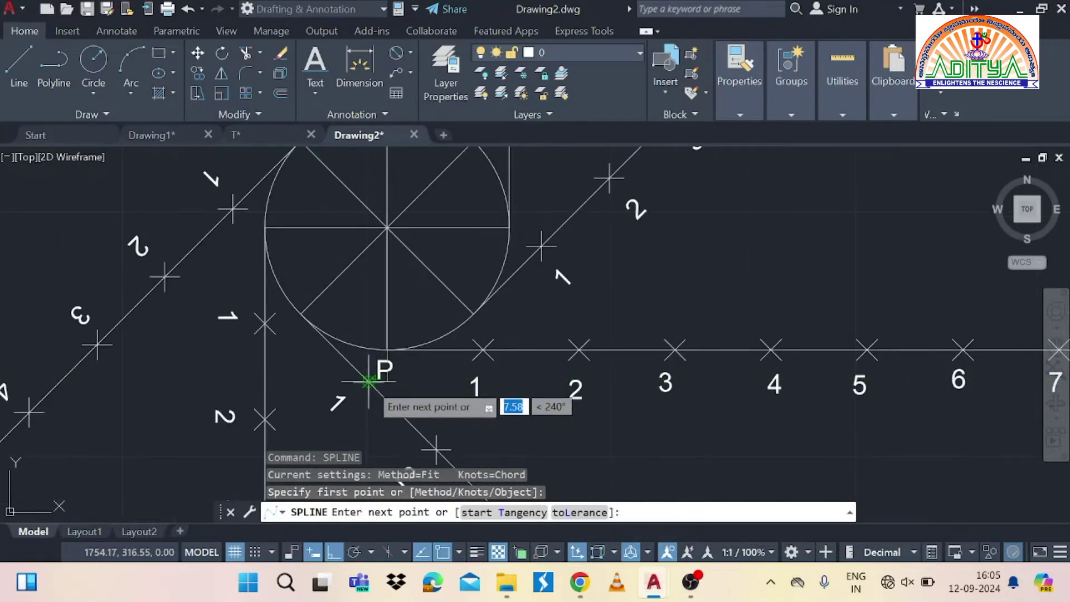
click(368, 382)
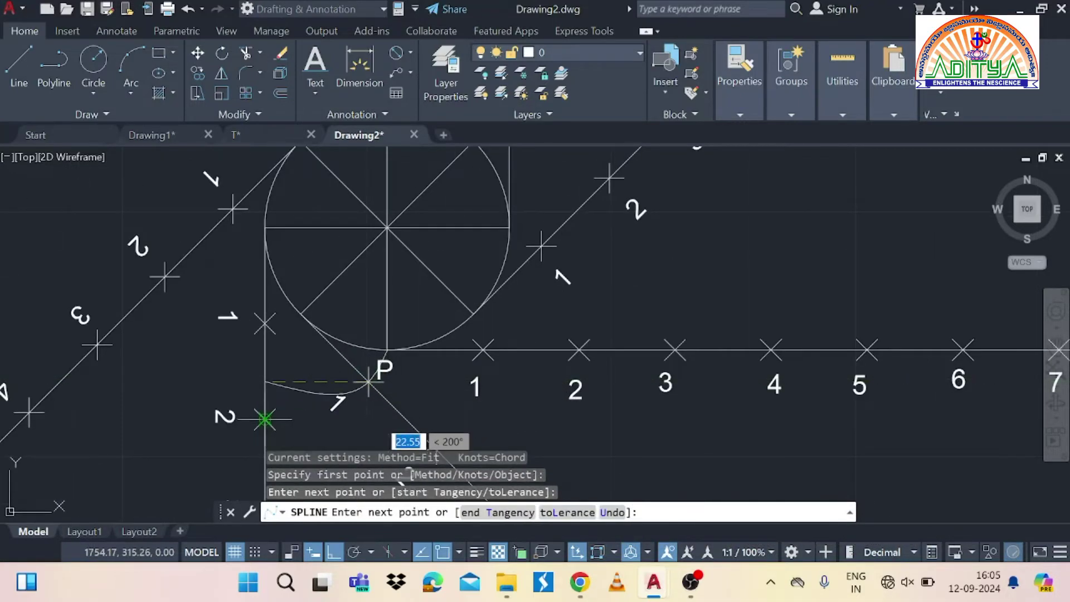
click(265, 418)
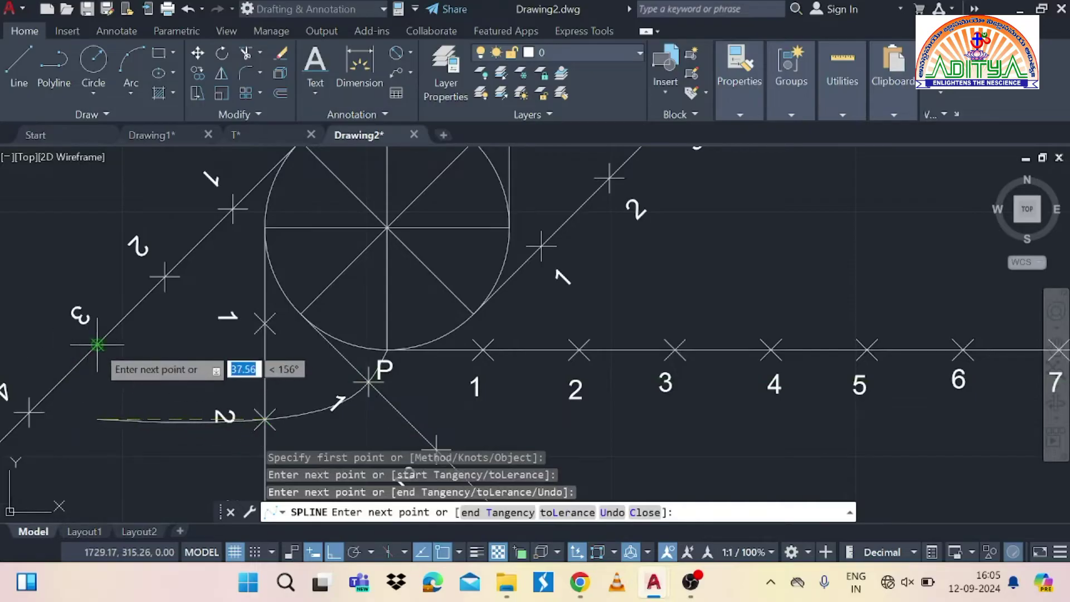
click(97, 344)
scroll(107, 288, down, 2)
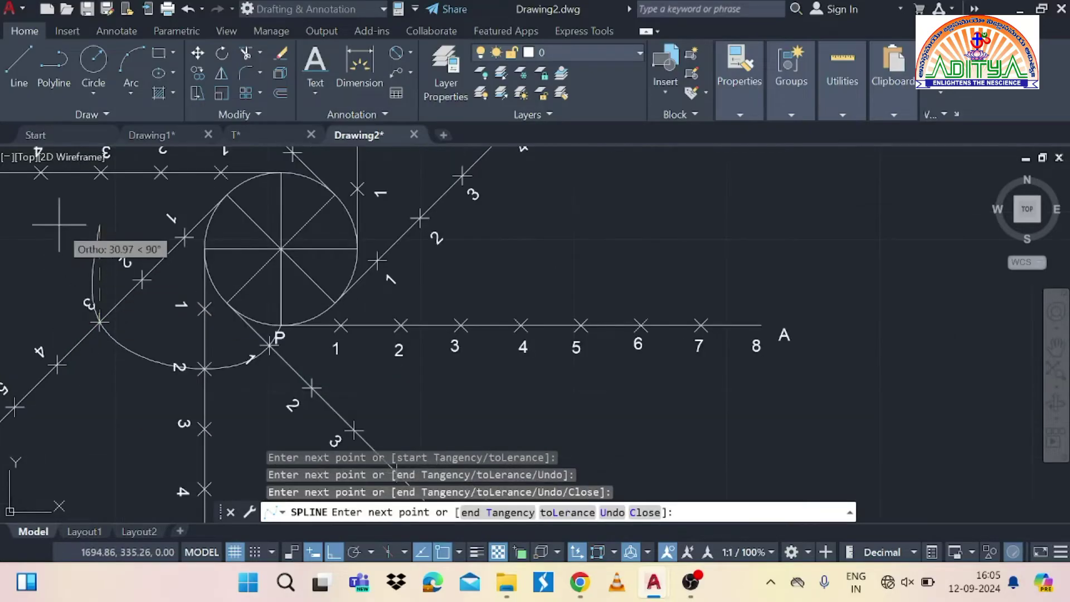
mouse_move(47, 212)
middle_down()
mouse_move(62, 268)
mouse_move(131, 340)
middle_up()
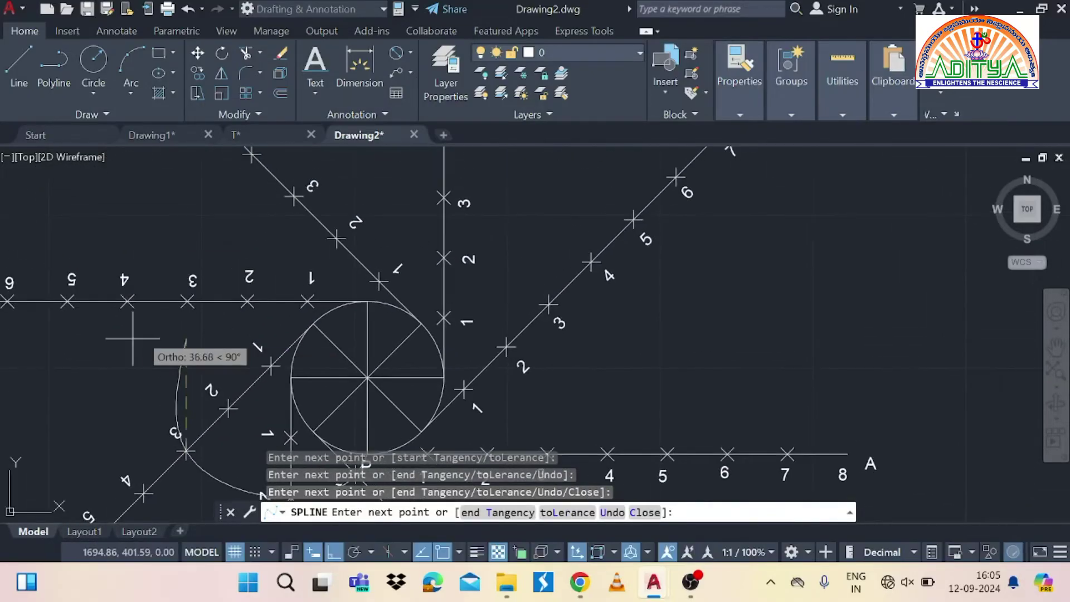
click(127, 302)
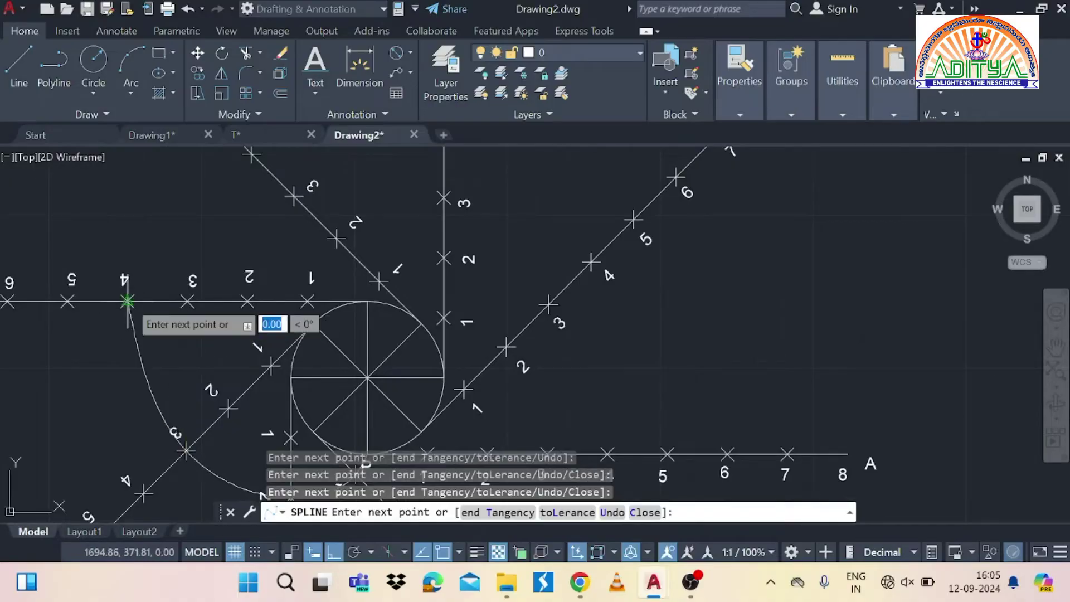
Continue the spline through point 5 on the upper-left tangent, 6 on the upward and 7 on the upper-right one, and end it at A.
middle_drag(227, 170, 232, 399)
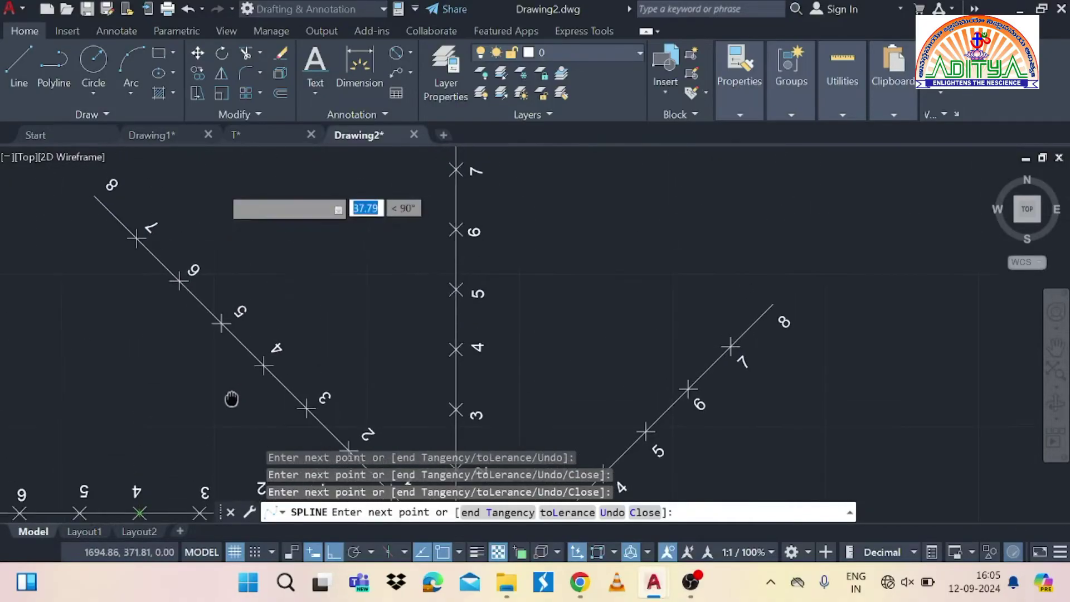
click(221, 323)
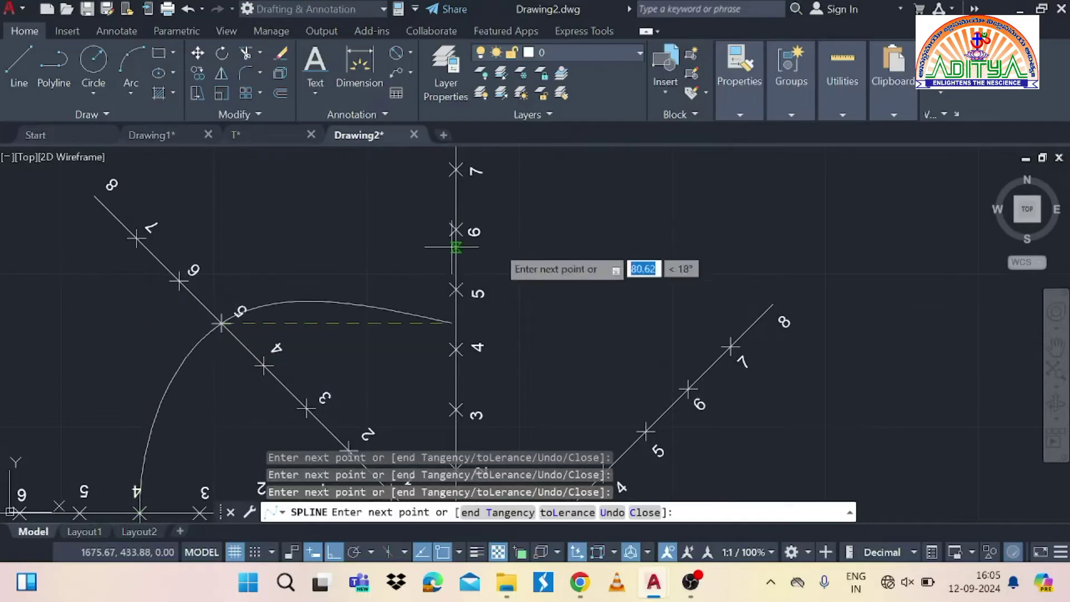
click(456, 230)
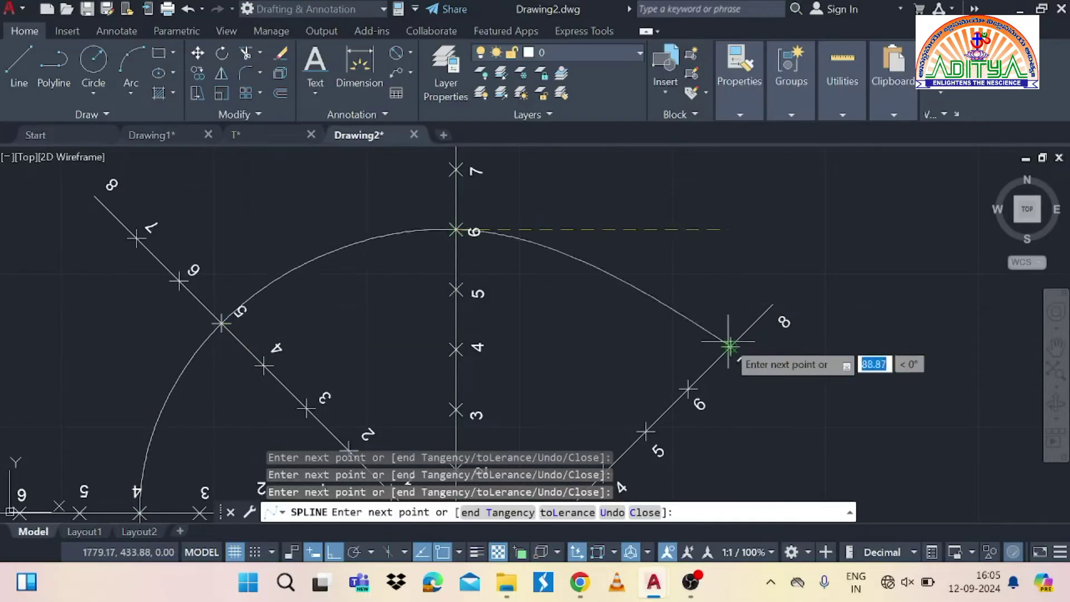
click(731, 346)
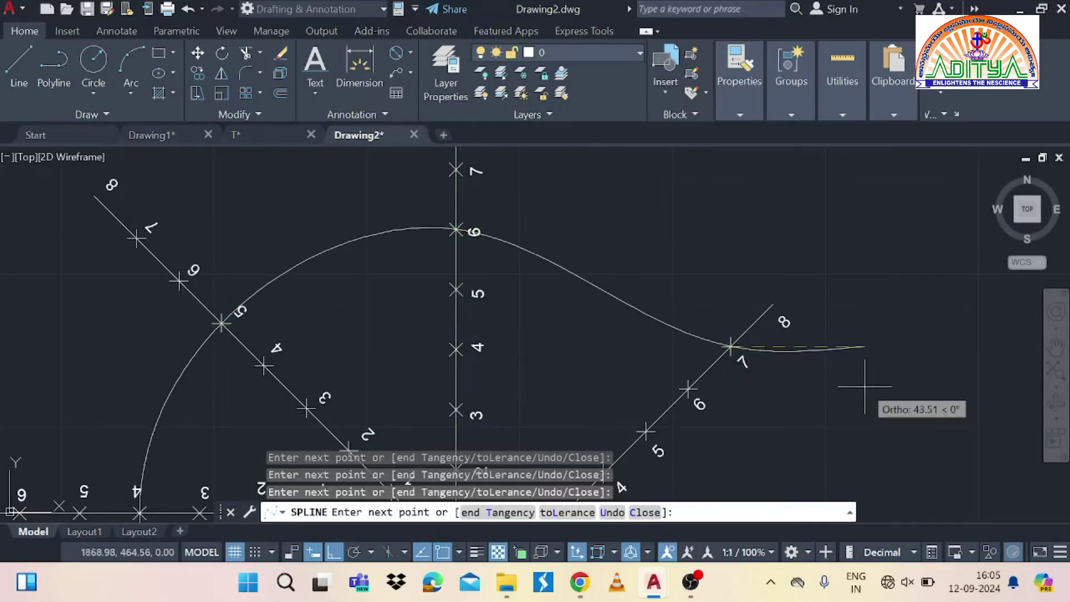
middle_drag(865, 385, 840, 120)
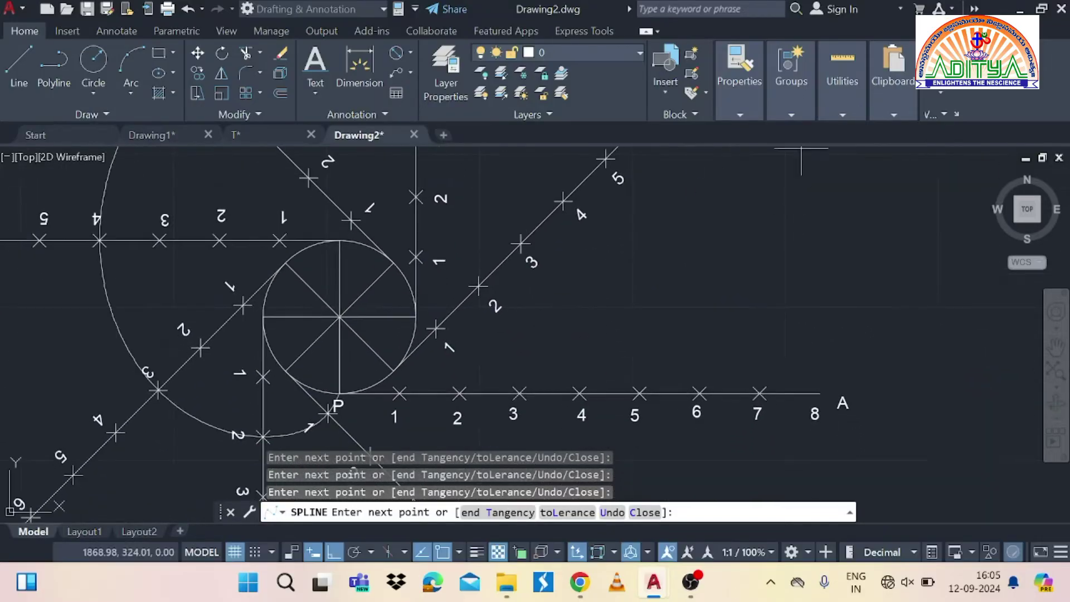
click(819, 393)
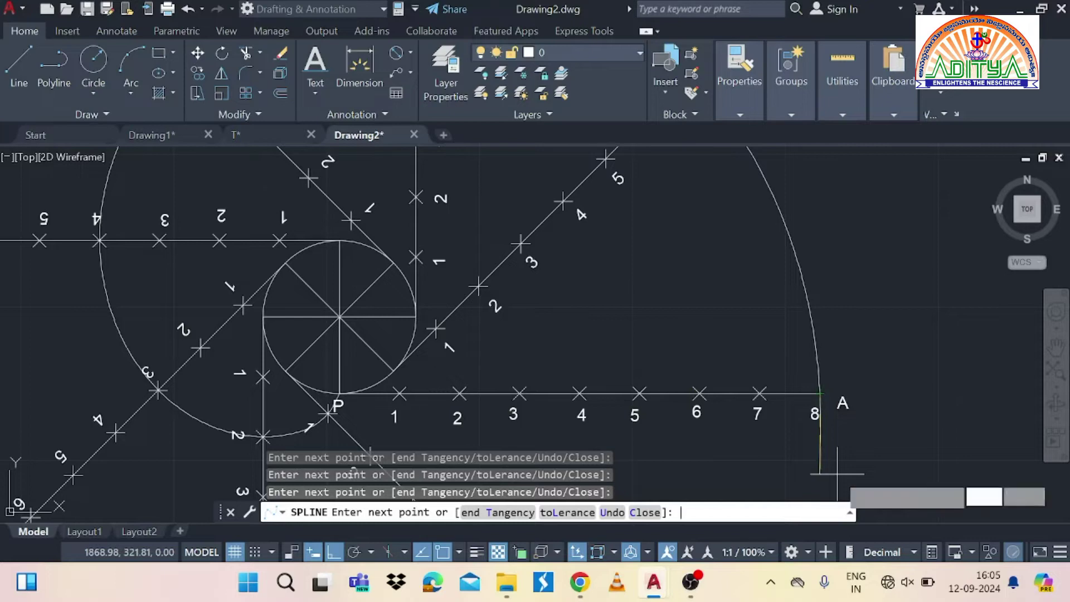
key(Return)
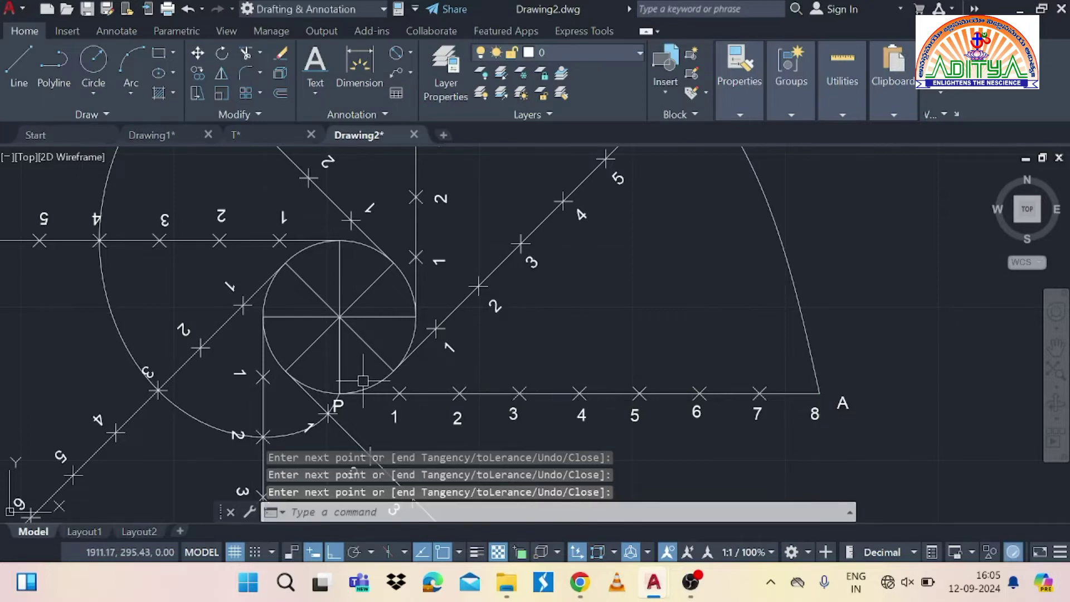
Explode the polar array of divided tangent lines into separate objects.
scroll(363, 381, down, 2)
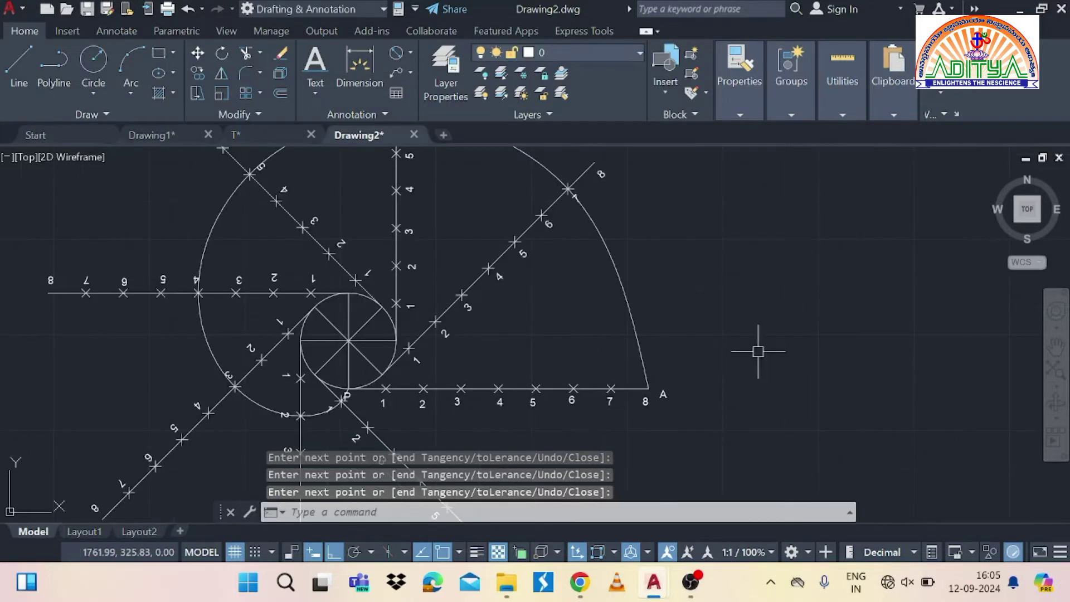
text(EX)
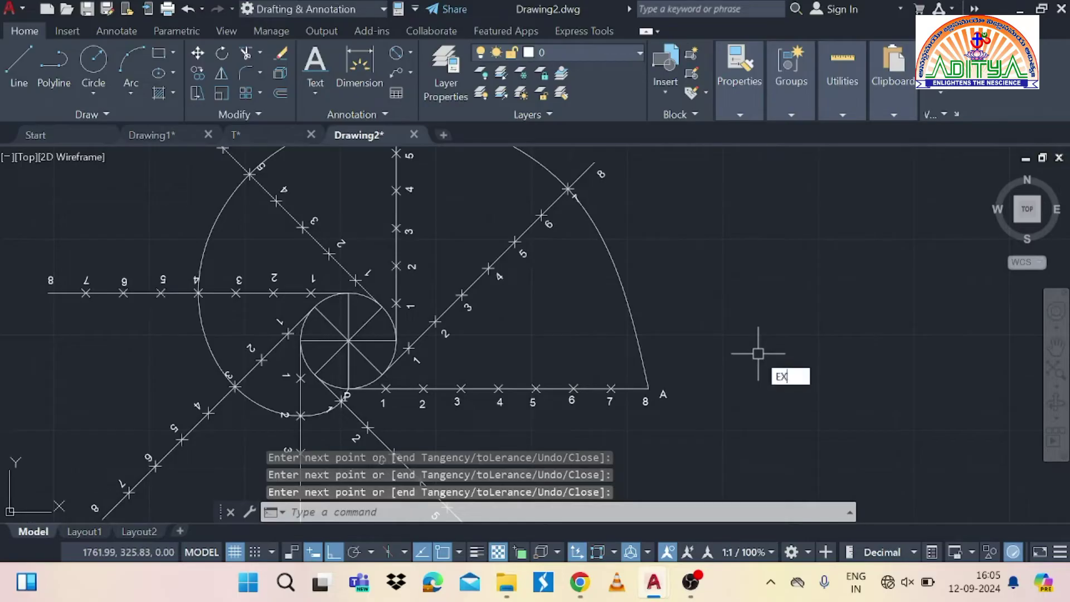
text(PLO)
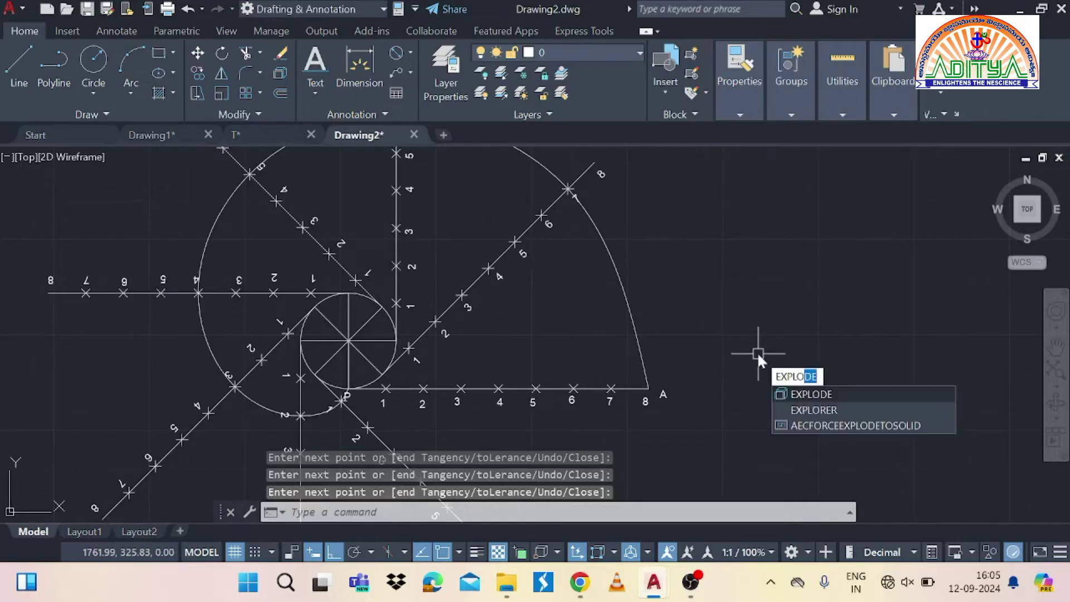
click(838, 395)
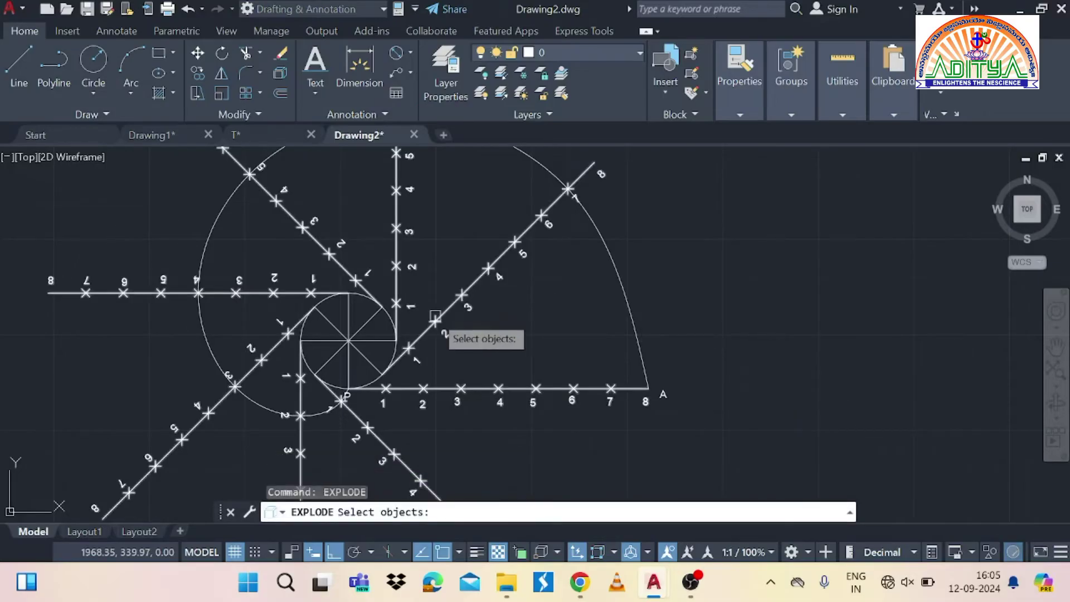
click(435, 317)
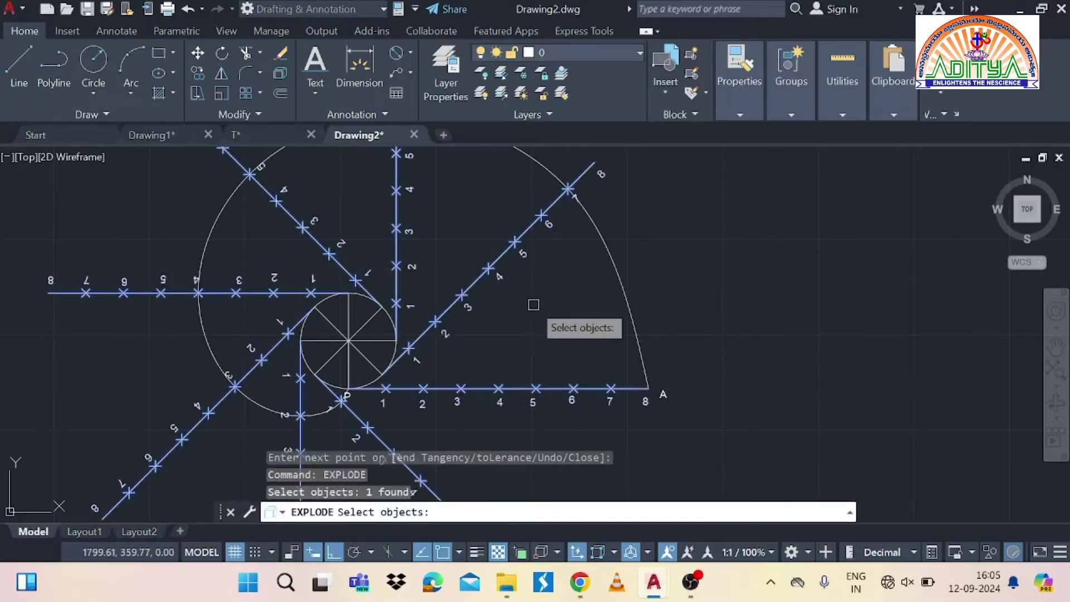
key(Return)
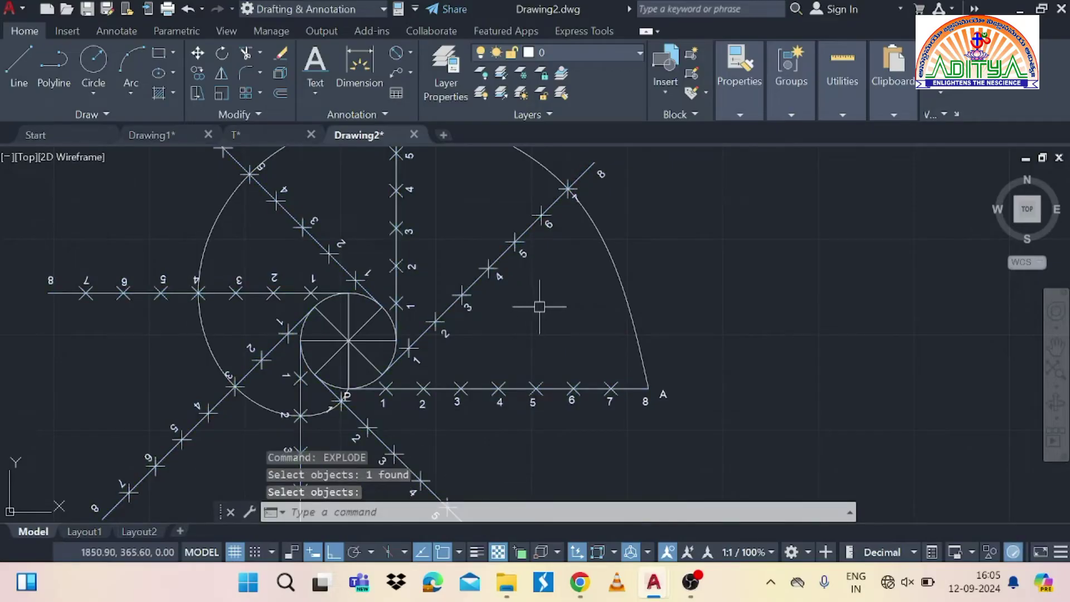
Trim the parts of the seven tangent lines that extend beyond the involute curve.
scroll(539, 307, down, 2)
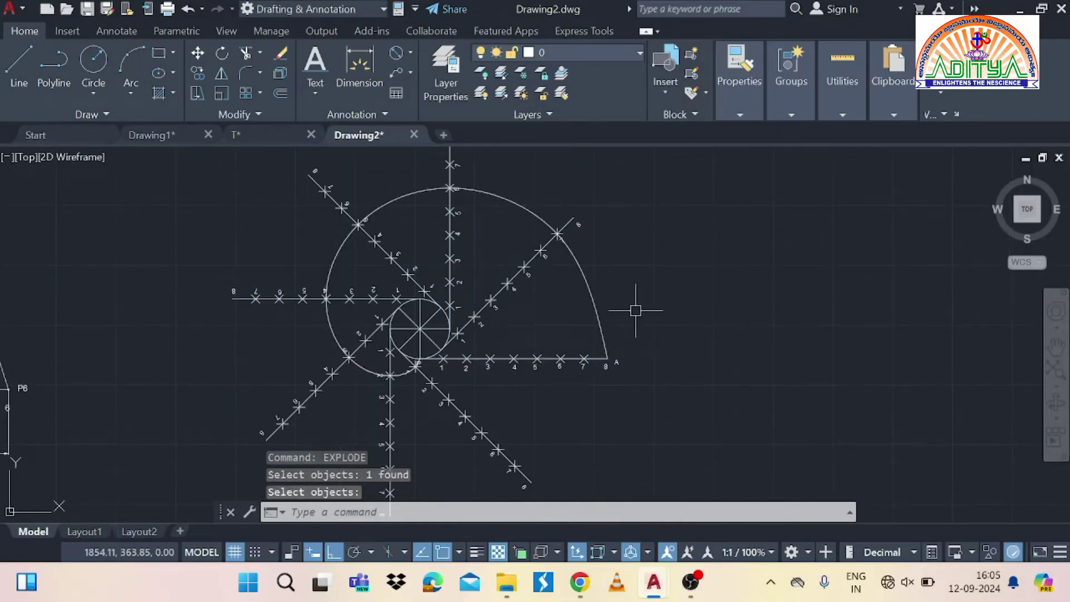
text(l)
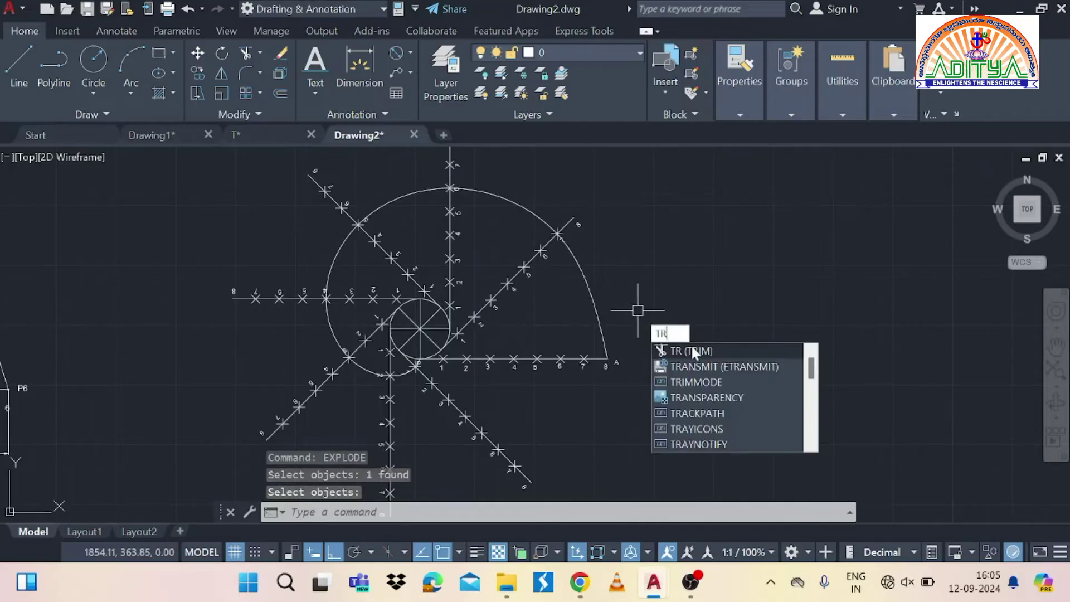
key(Return)
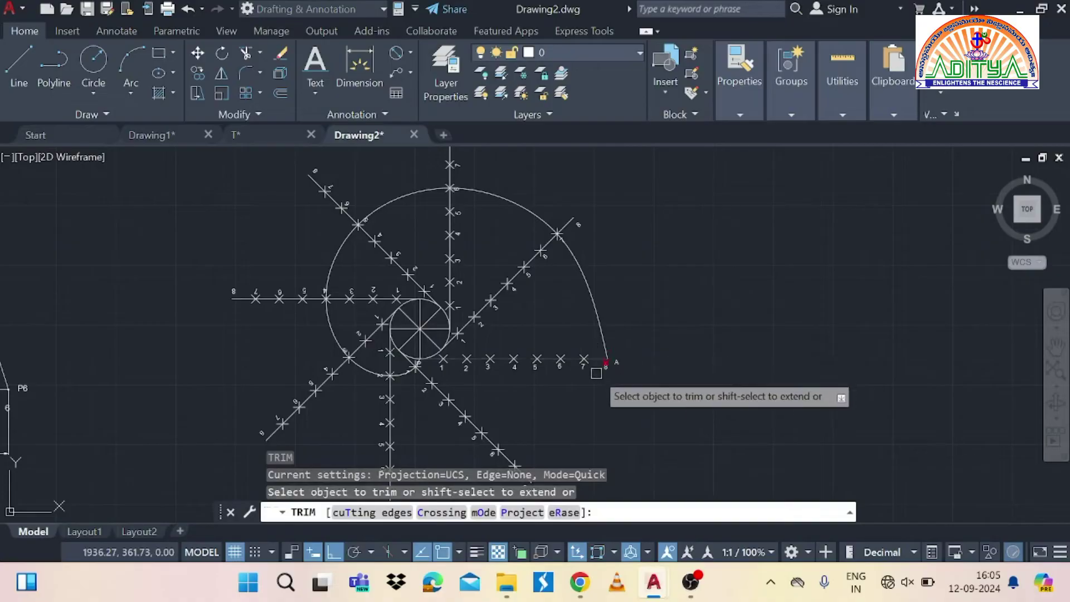
click(569, 214)
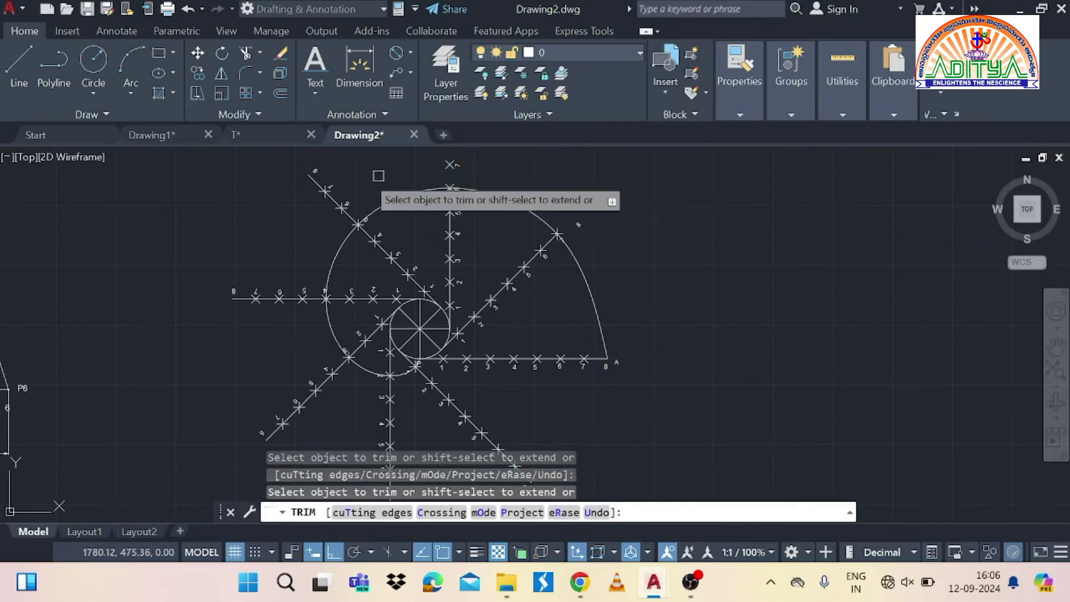
click(331, 197)
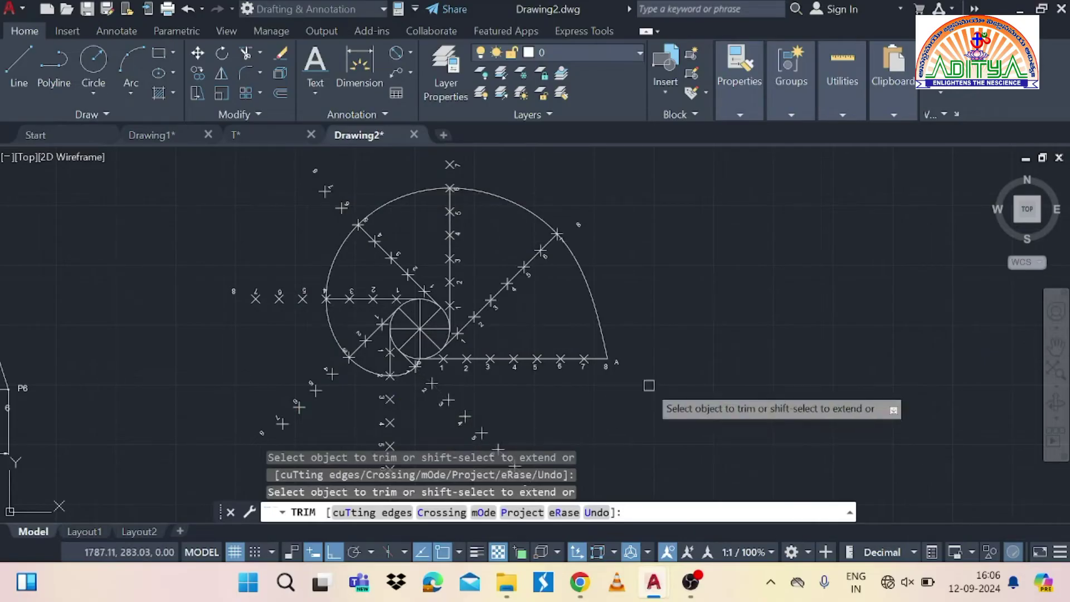
key(Escape)
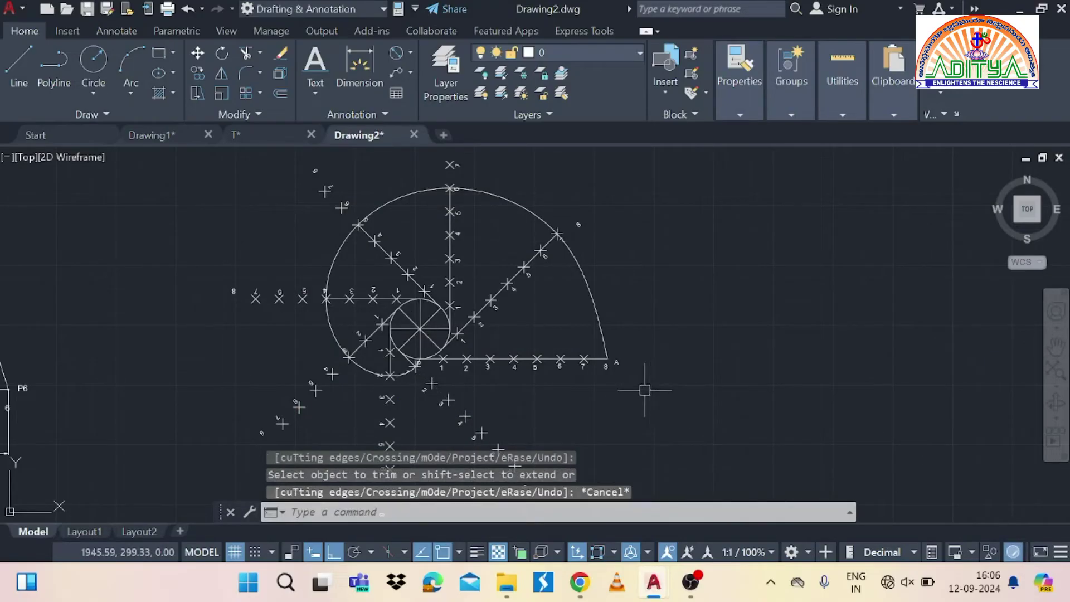
Erase the point marks 2 to 7 and labels 2 to 8 outside the involute on the lower-right tangent.
scroll(645, 390, down, 2)
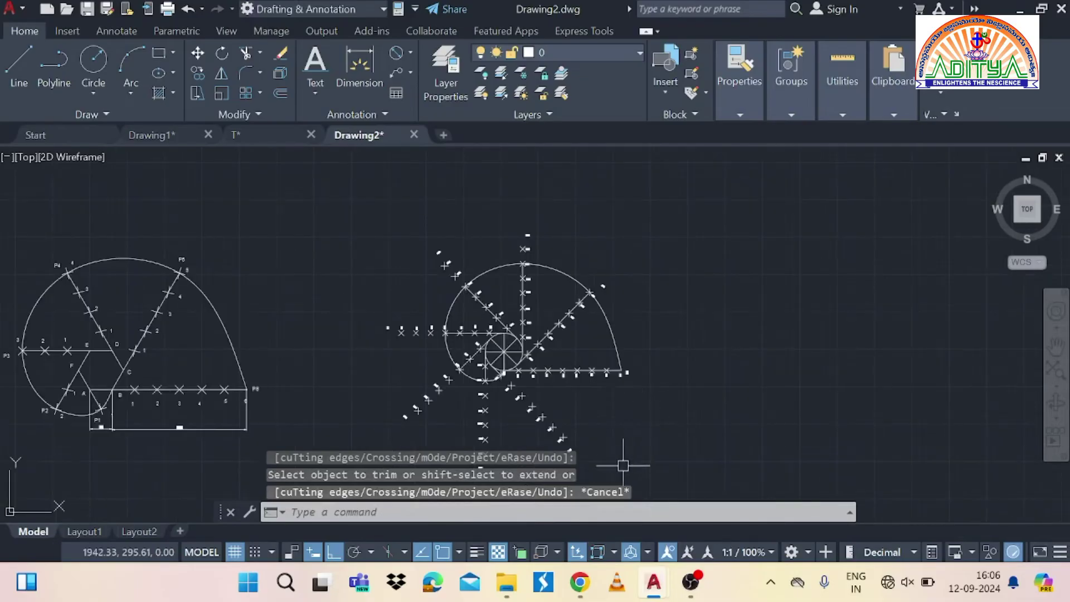
mouse_move(623, 463)
middle_down()
mouse_move(626, 449)
mouse_move(499, 427)
middle_up()
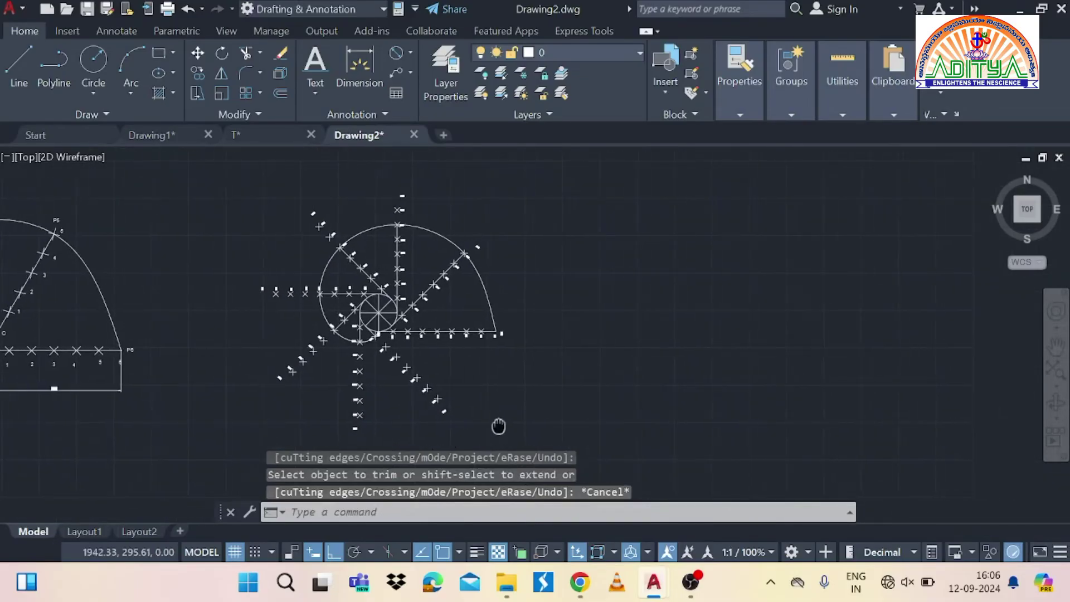
scroll(443, 427, up, 2)
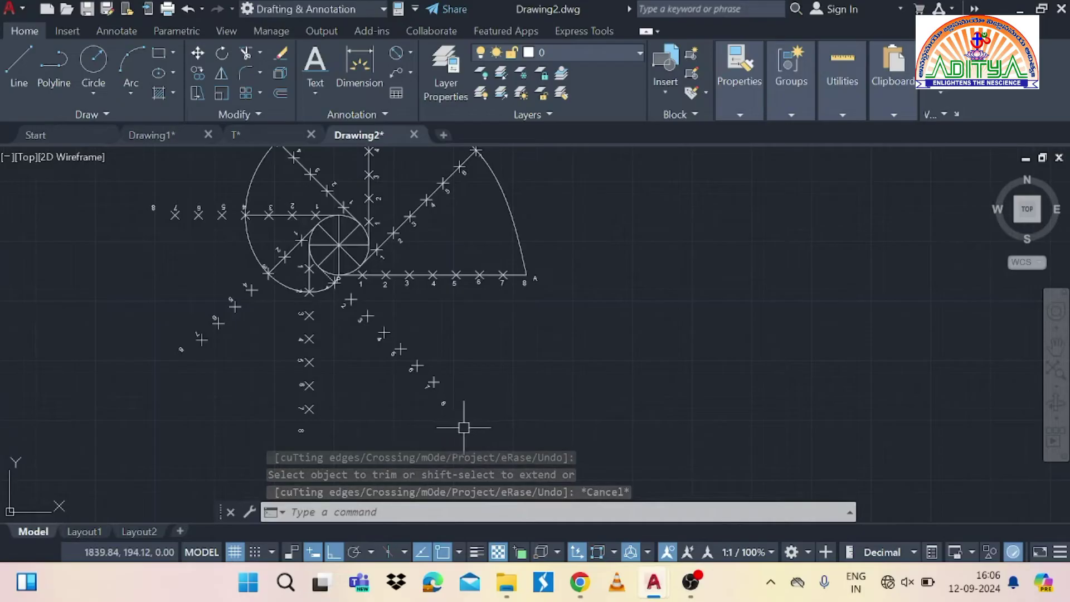
mouse_move(461, 427)
mouse_down()
mouse_move(360, 357)
mouse_move(357, 300)
mouse_move(342, 306)
mouse_move(446, 334)
mouse_move(418, 365)
mouse_up()
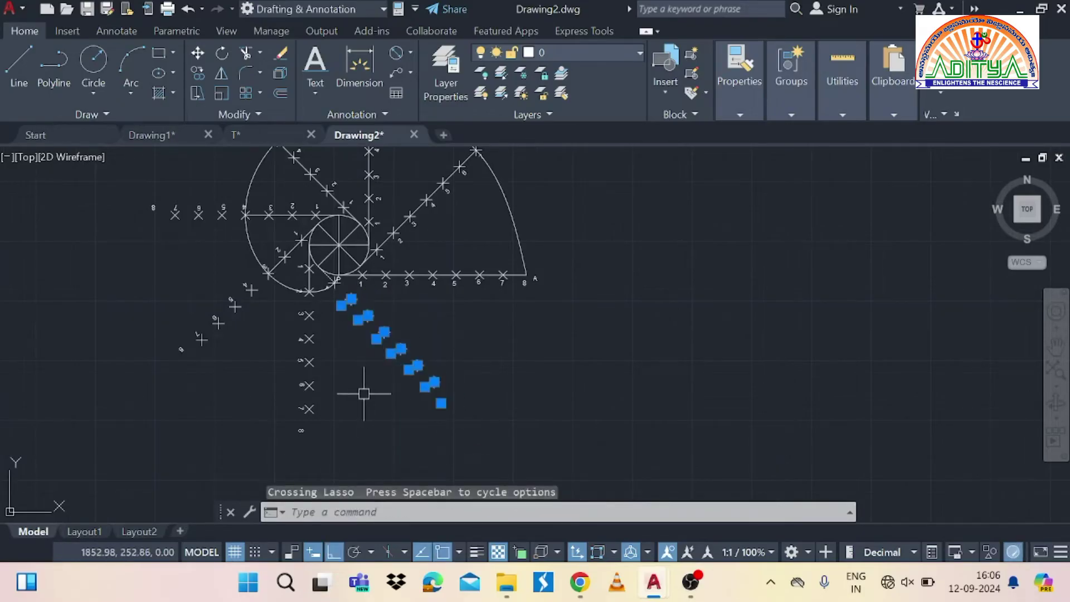
key(Delete)
Erase the point marks 3 to 7 and labels 3 to 8 outside the involute on the downward tangent.
mouse_move(336, 448)
mouse_down()
mouse_move(270, 438)
mouse_move(312, 306)
mouse_up()
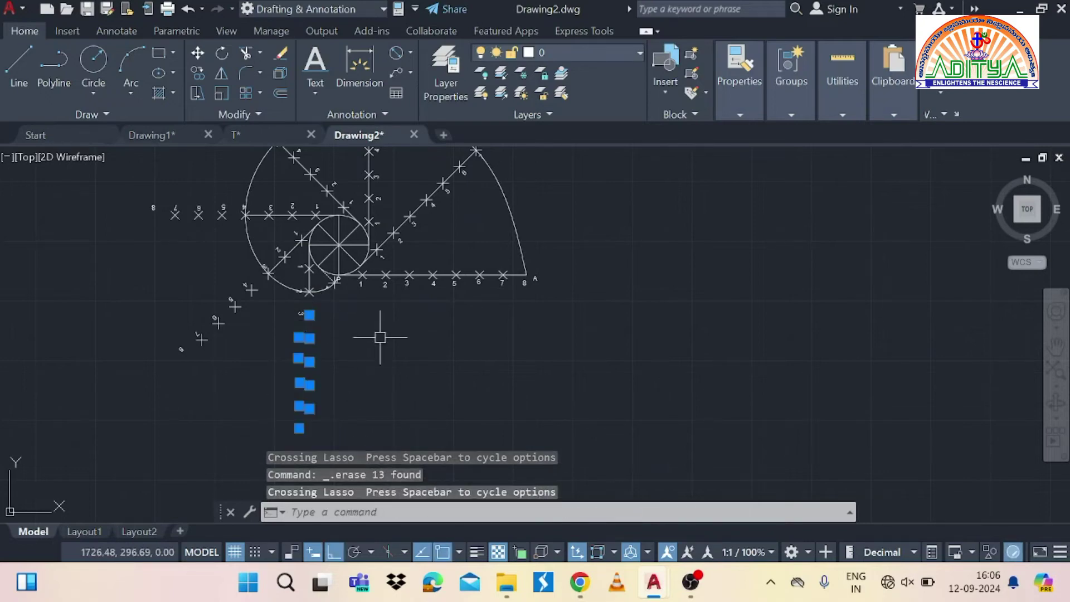
key(Delete)
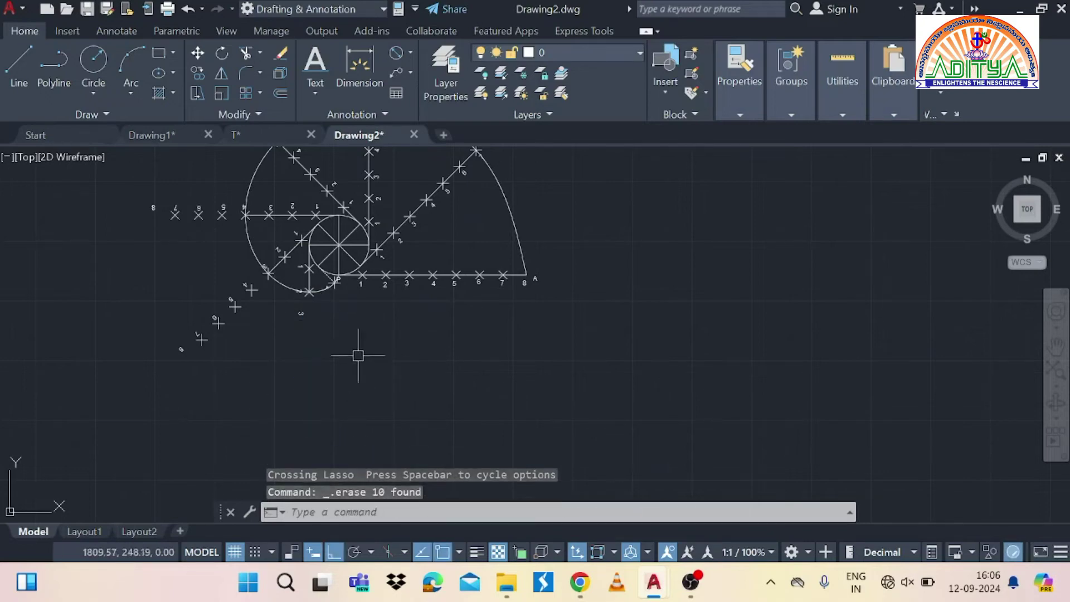
click(305, 316)
key(Delete)
Erase the marks and labels outside the involute, from 4 on the lower-left tangent and from 5 on the leftward one.
mouse_move(216, 262)
mouse_down()
mouse_move(266, 277)
mouse_move(291, 304)
mouse_move(237, 318)
mouse_move(143, 375)
mouse_up()
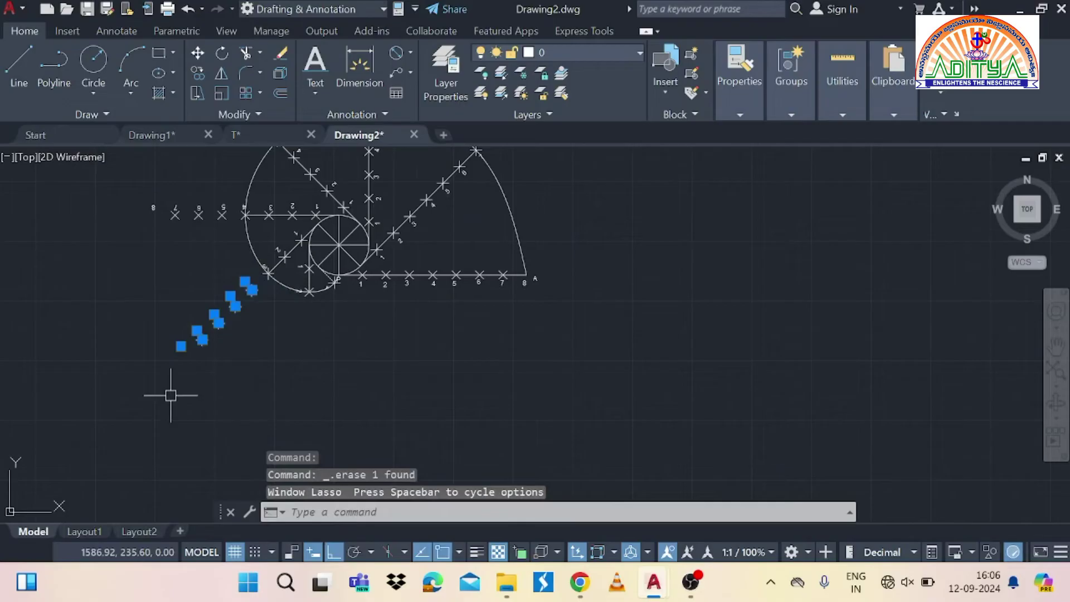
key(Delete)
mouse_move(228, 253)
mouse_down()
mouse_move(129, 226)
mouse_move(133, 188)
mouse_move(213, 184)
mouse_move(240, 167)
mouse_up()
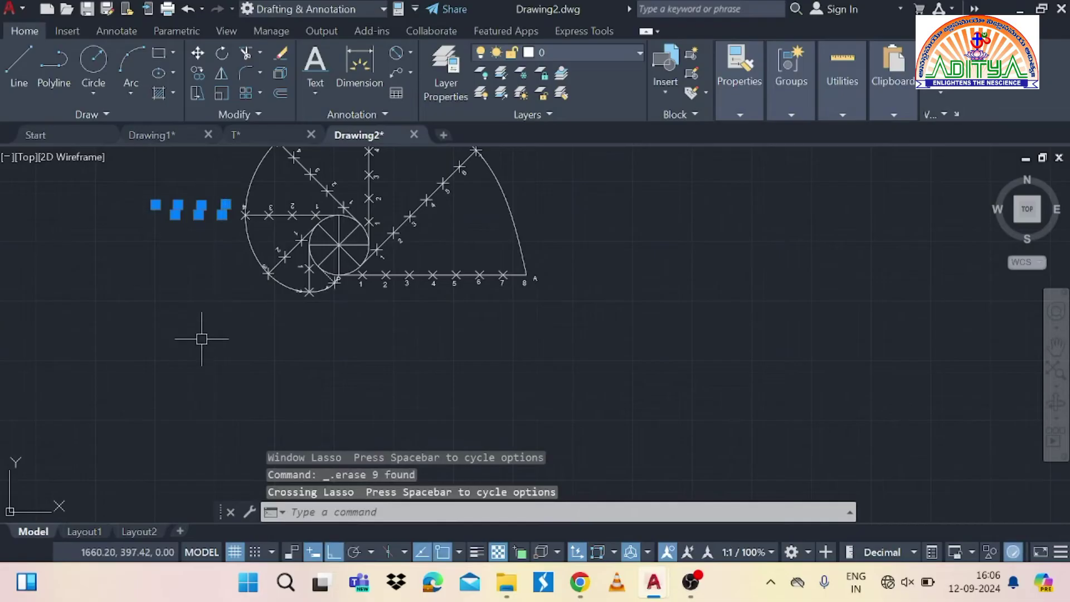
key(Delete)
Erase the point marks 6 and 7 and labels 6 to 8 outside the involute on the upper-left tangent.
mouse_move(212, 313)
middle_down()
mouse_move(179, 401)
mouse_move(217, 418)
middle_up()
mouse_move(207, 170)
mouse_down()
mouse_move(275, 174)
mouse_move(281, 207)
mouse_move(258, 220)
mouse_move(241, 223)
mouse_up()
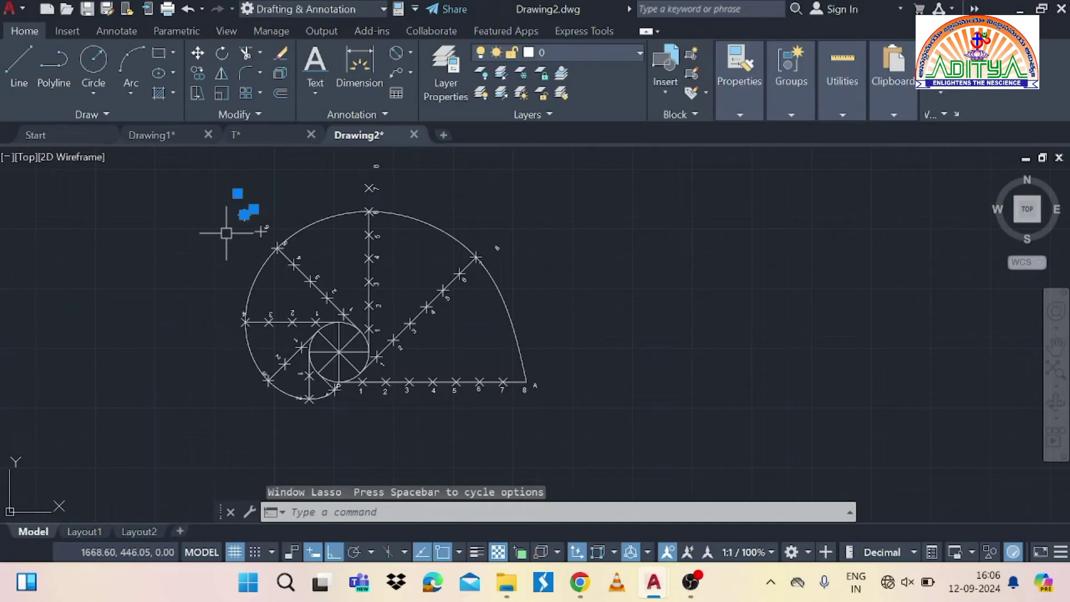
key(Delete)
click(261, 226)
key(Delete)
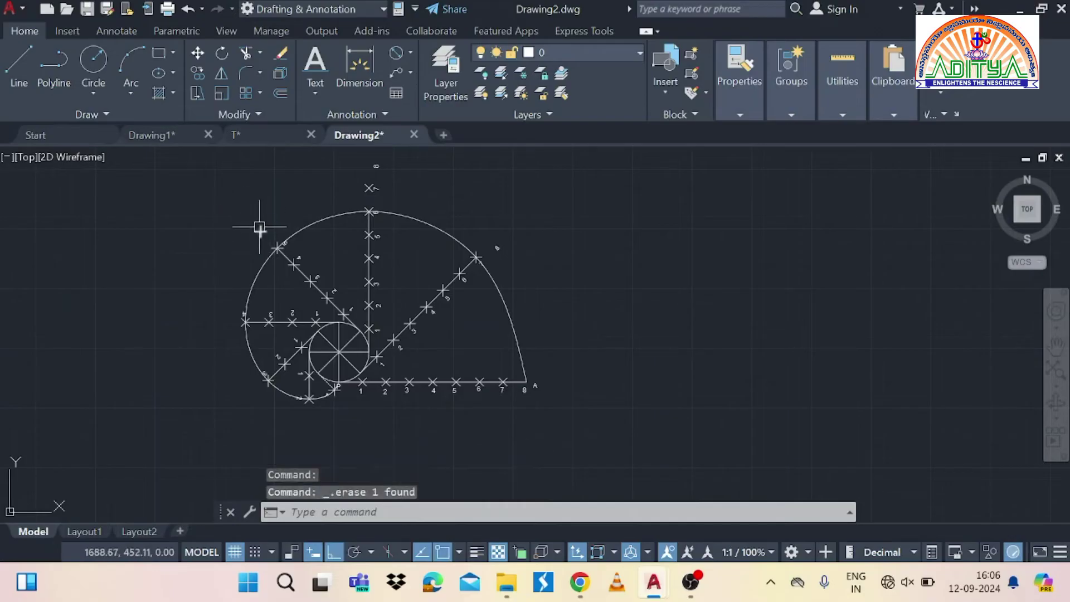
Erase point mark 7 with labels 7 and 8 above the upward tangent, and label 8 beyond the upper-right tangent.
click(373, 191)
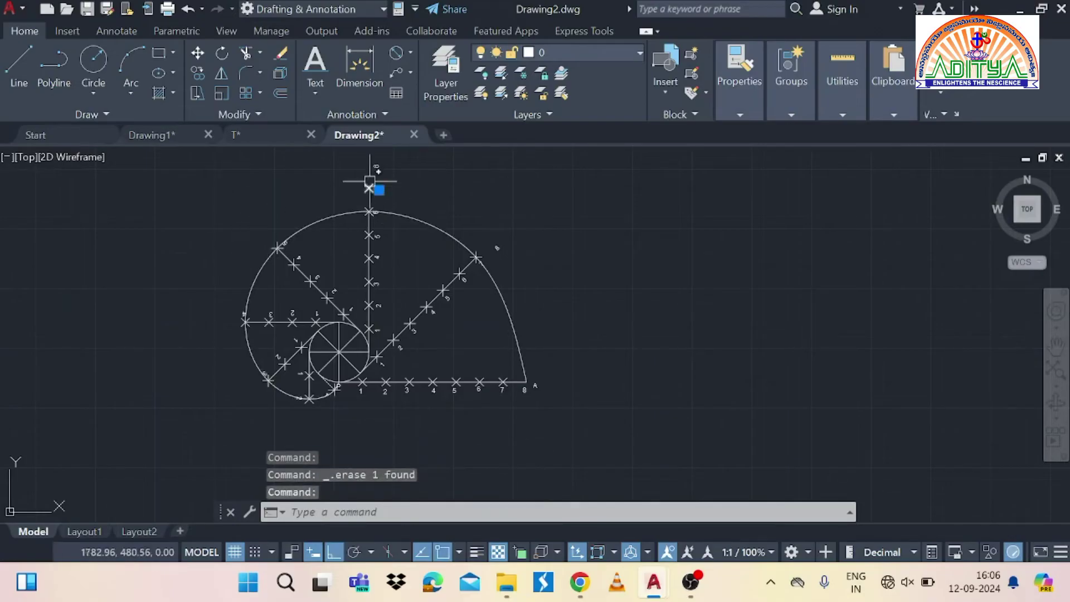
key(Delete)
click(372, 170)
key(Delete)
click(370, 182)
key(Delete)
click(498, 246)
key(Delete)
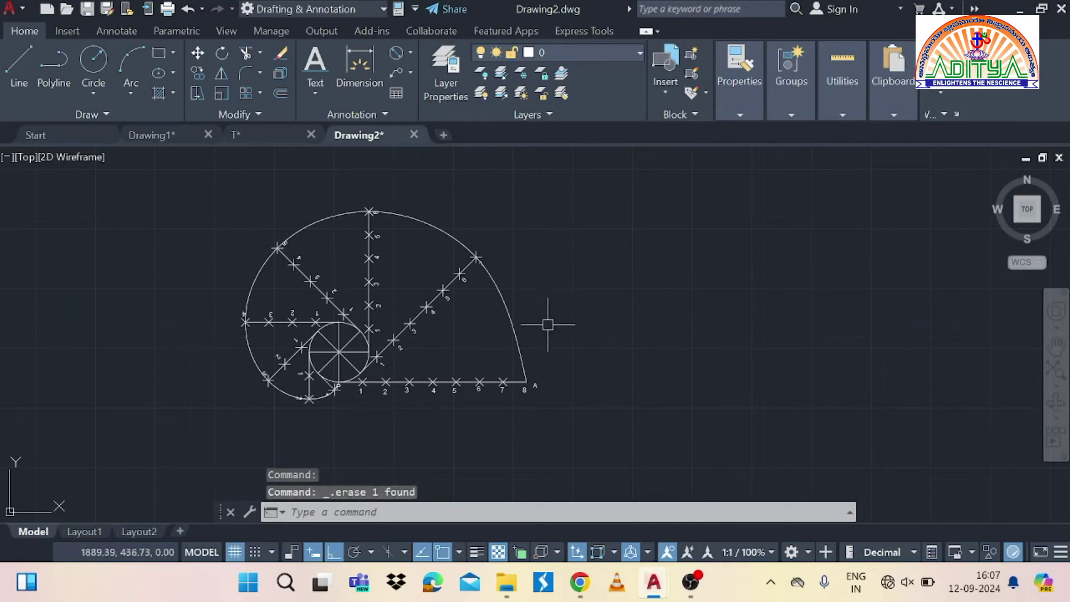
Erase the intermediate point marks and labels 1 to 6 on the upper-right tangent, keeping point 7 on the curve.
scroll(548, 324, up, 2)
mouse_move(587, 327)
middle_down()
mouse_move(688, 342)
mouse_move(755, 337)
middle_up()
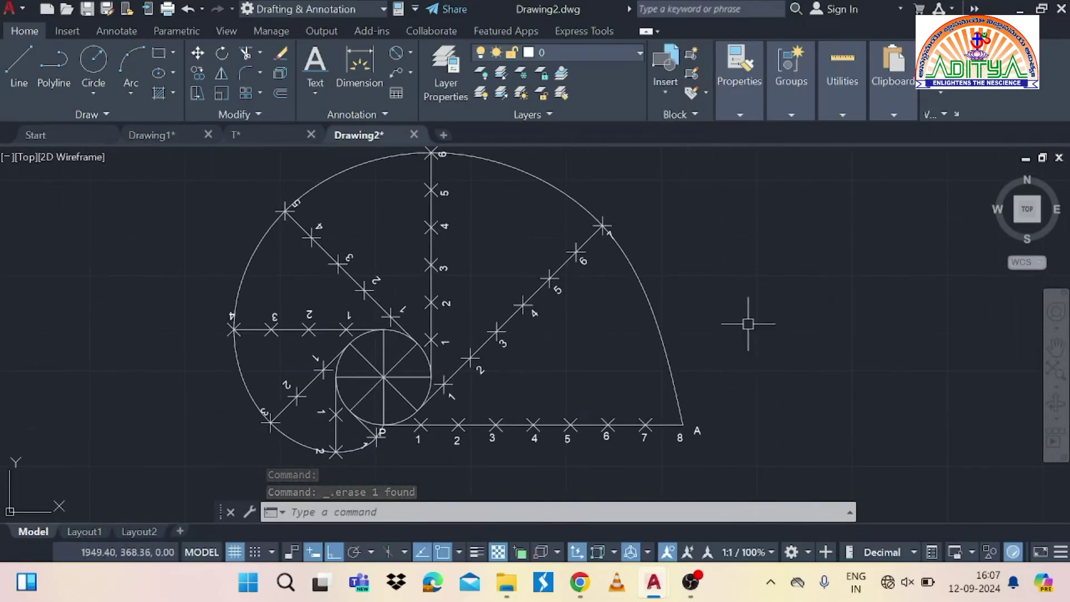
click(581, 258)
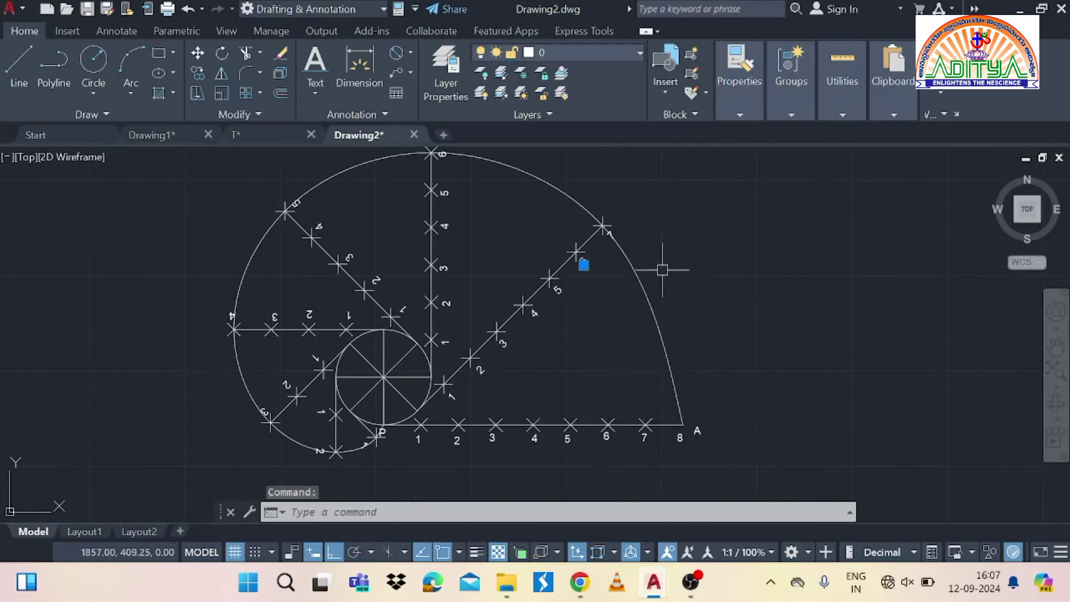
key(Delete)
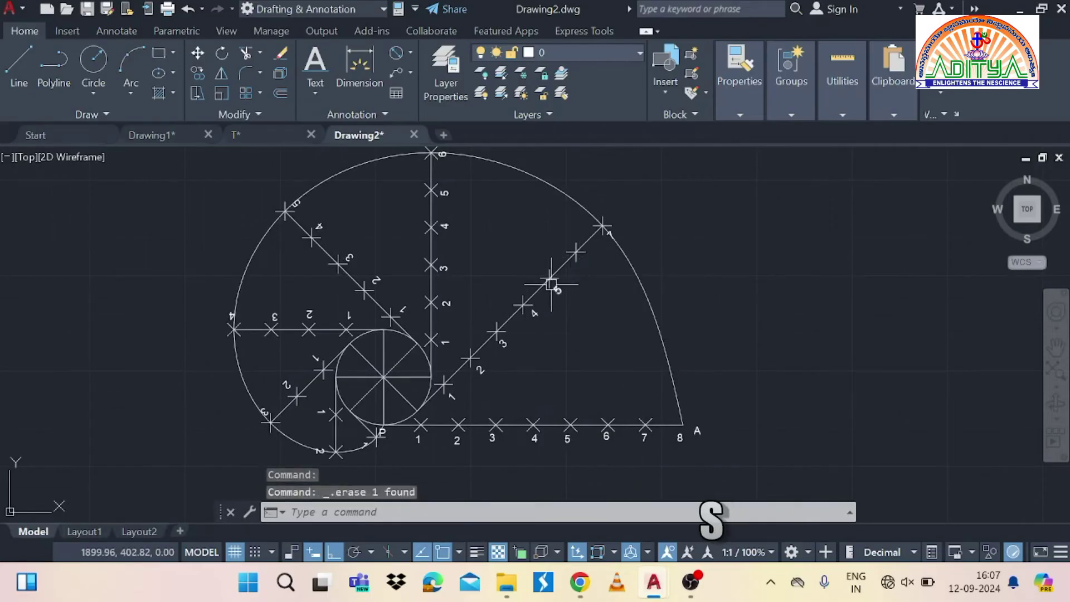
click(550, 279)
key(Delete)
click(534, 317)
key(Delete)
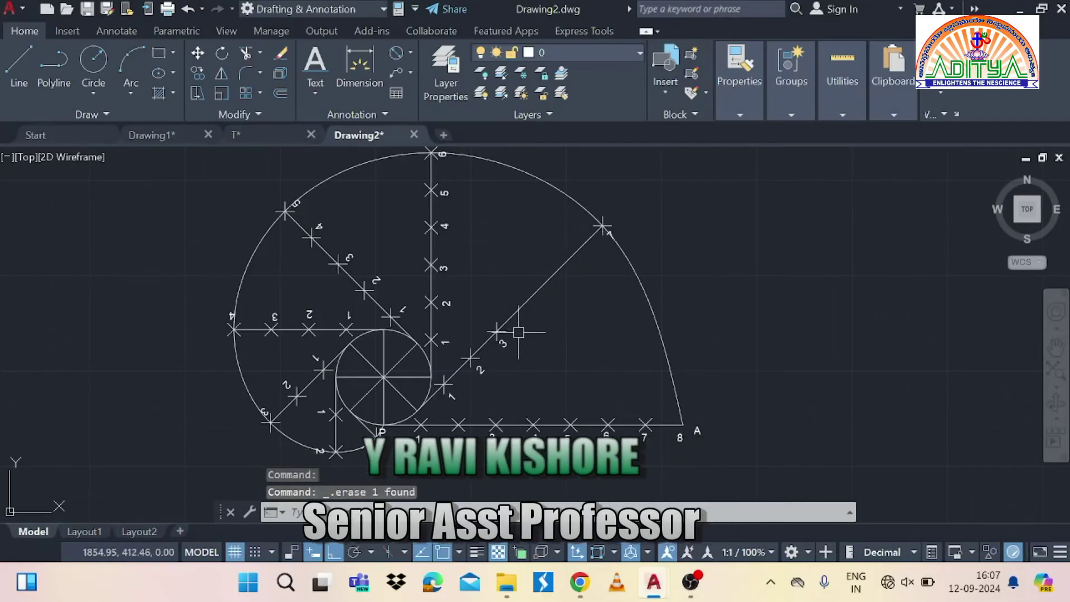
click(504, 341)
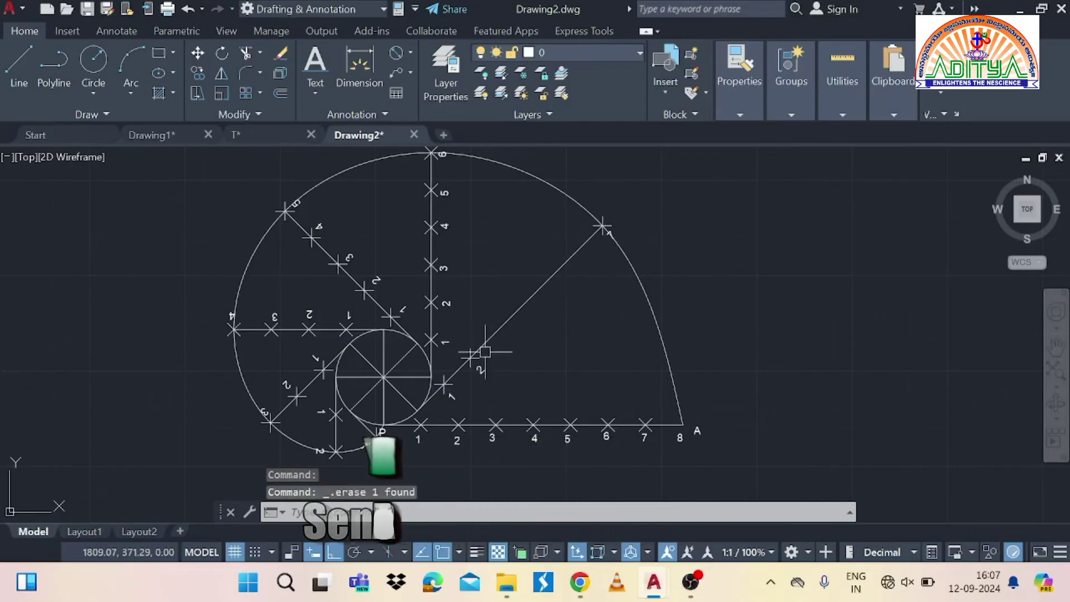
key(Delete)
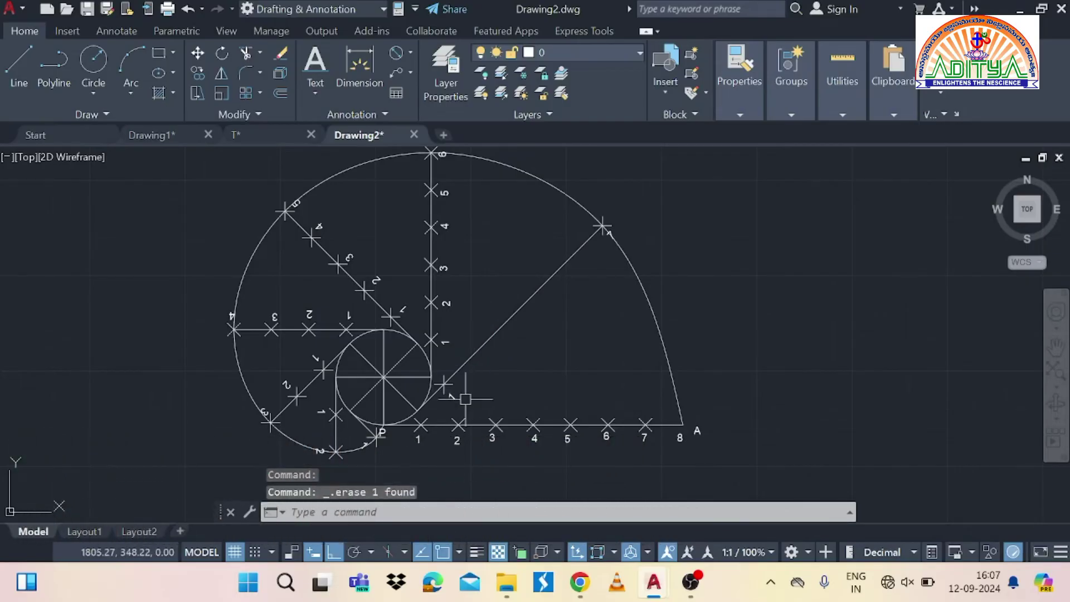
click(450, 380)
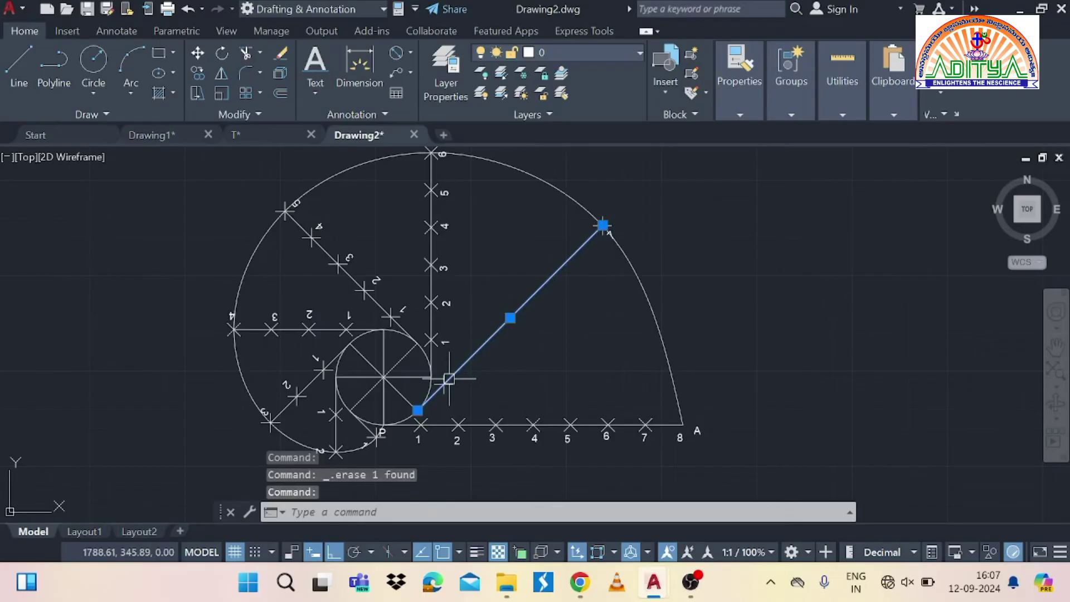
key(Escape)
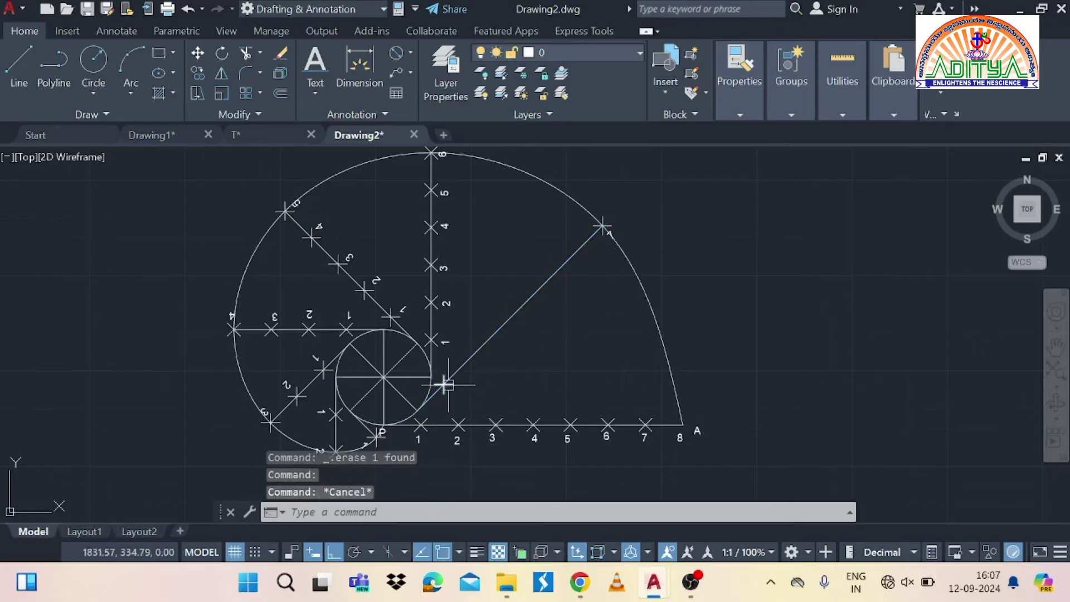
click(446, 384)
key(Delete)
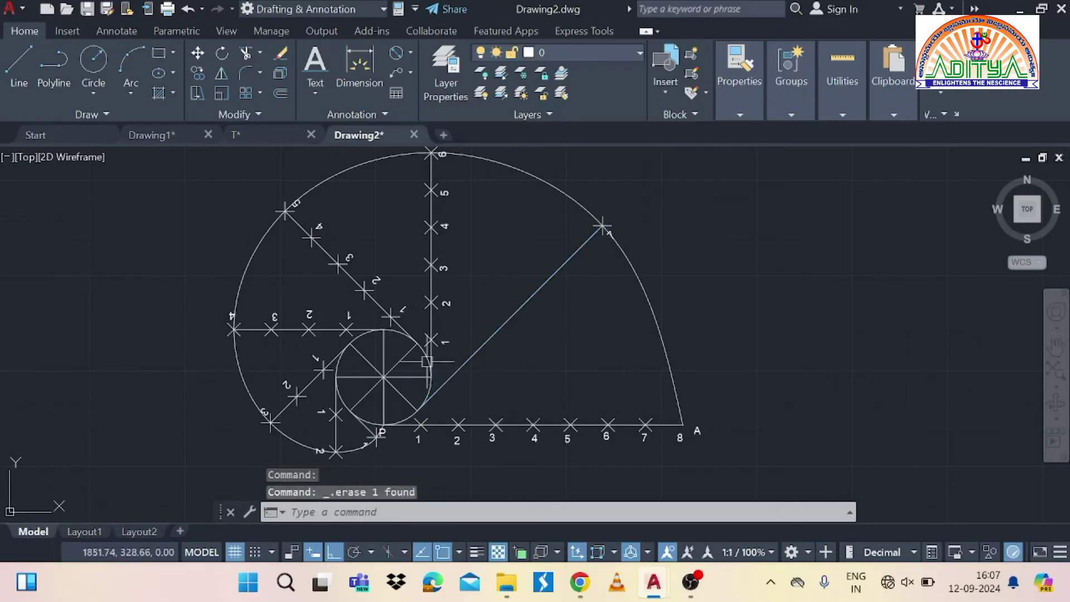
Erase the intermediate point marks and labels 1 to 5 on the upward tangent, keeping point 6 on the curve.
click(443, 268)
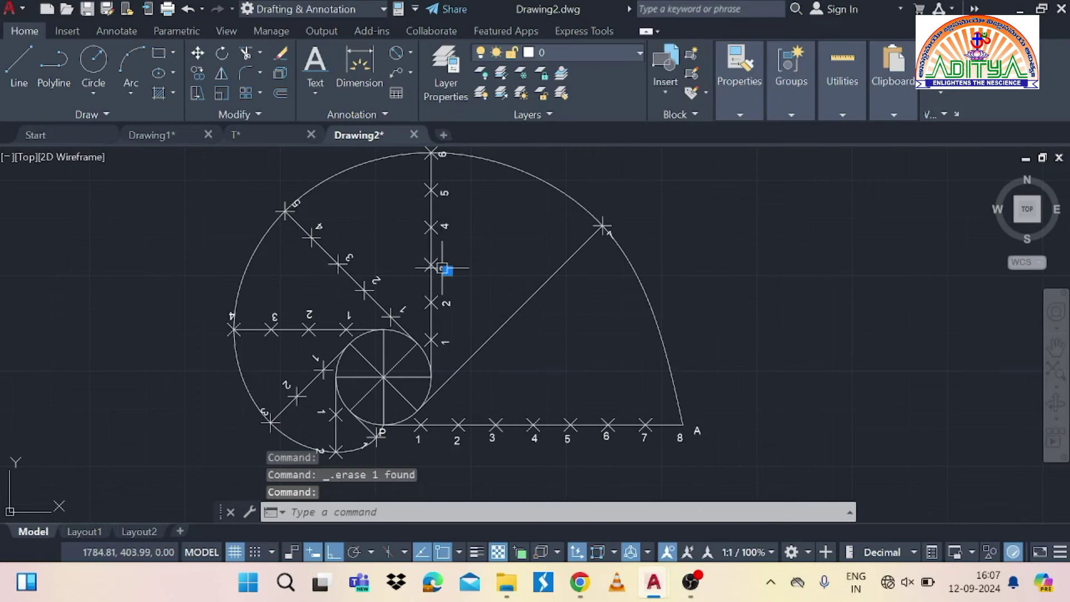
key(Delete)
click(445, 230)
key(Delete)
click(444, 196)
key(Delete)
click(440, 196)
key(Delete)
click(432, 228)
key(Delete)
click(432, 264)
key(Delete)
click(445, 303)
key(Delete)
click(431, 302)
key(Delete)
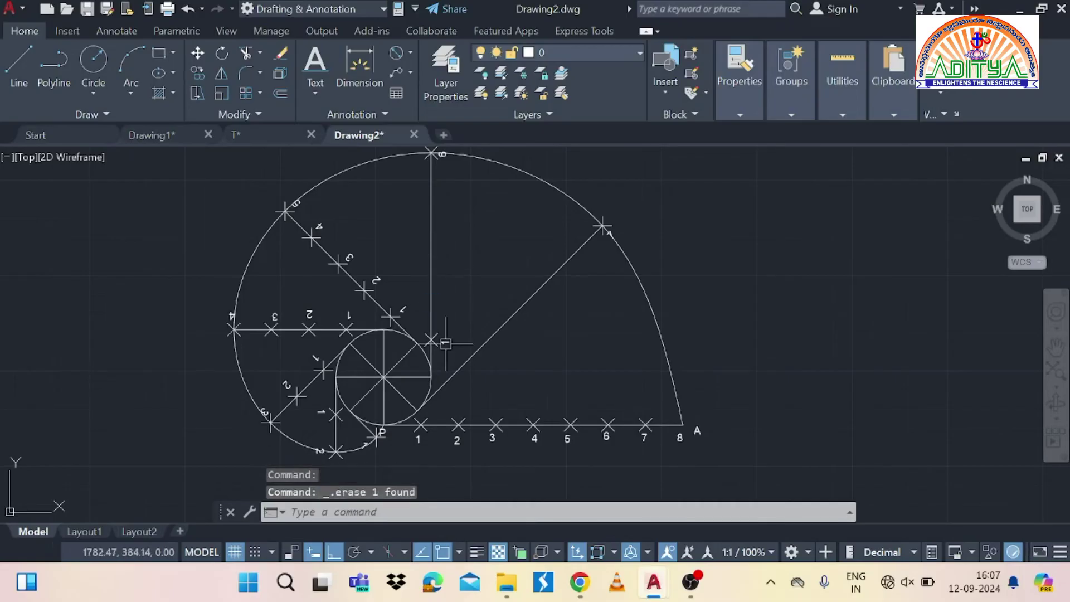
click(435, 341)
key(Delete)
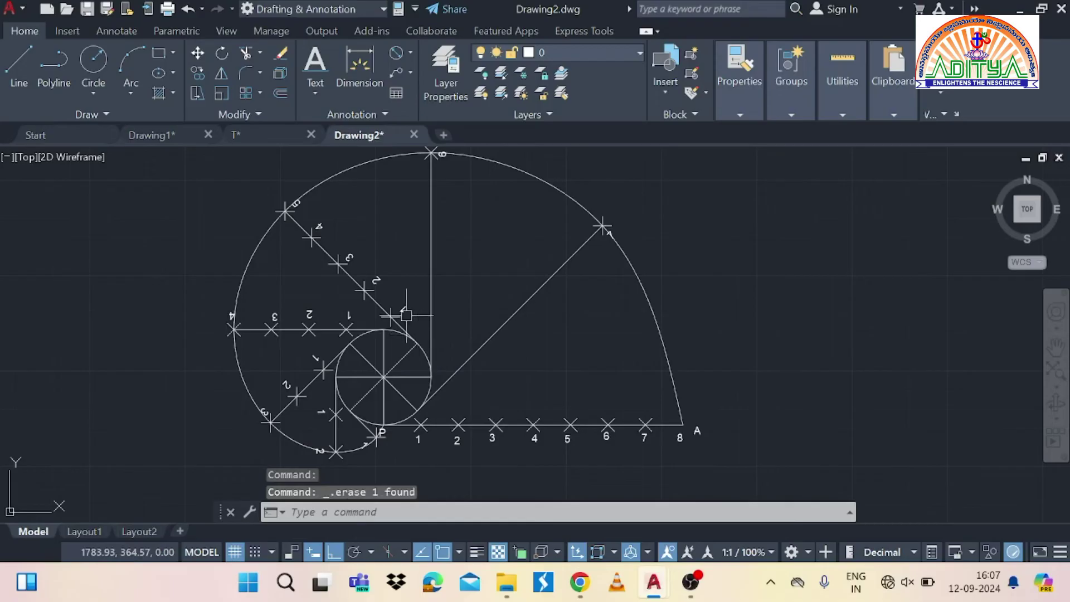
Erase the intermediate point marks and labels 1 to 4 on the upper-left tangent, keeping point 5 on the curve.
click(396, 308)
key(Delete)
click(376, 281)
key(Delete)
click(364, 288)
key(Delete)
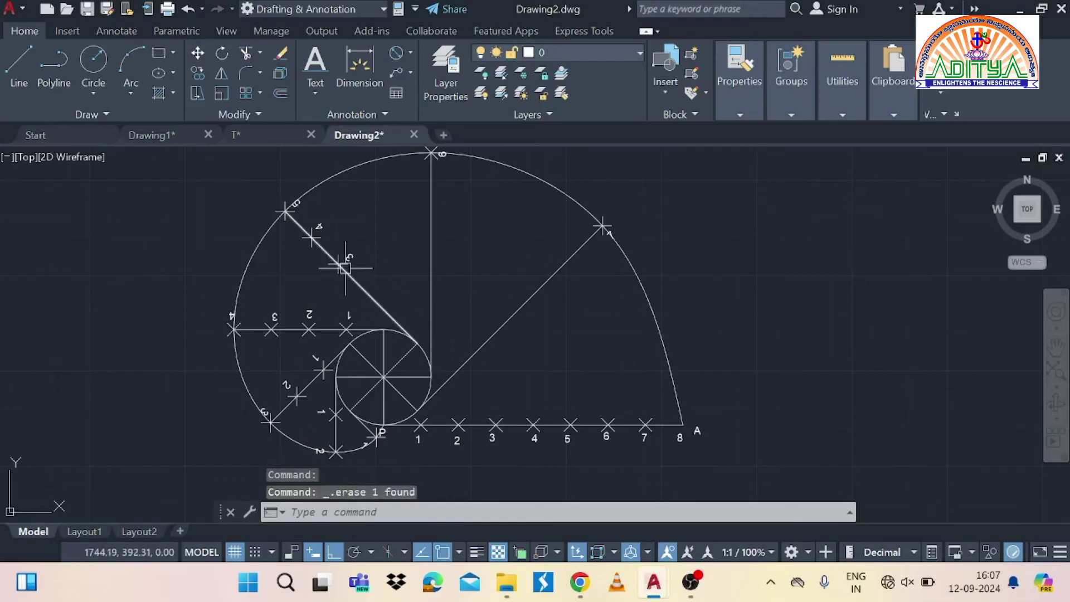
click(350, 259)
key(Delete)
click(339, 262)
key(Delete)
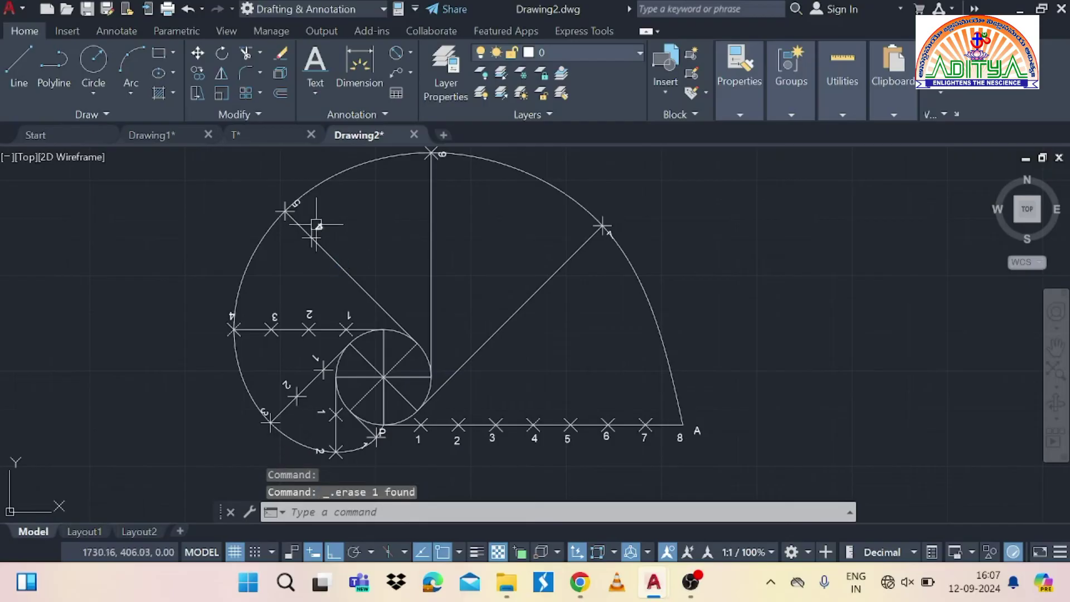
click(311, 237)
key(Delete)
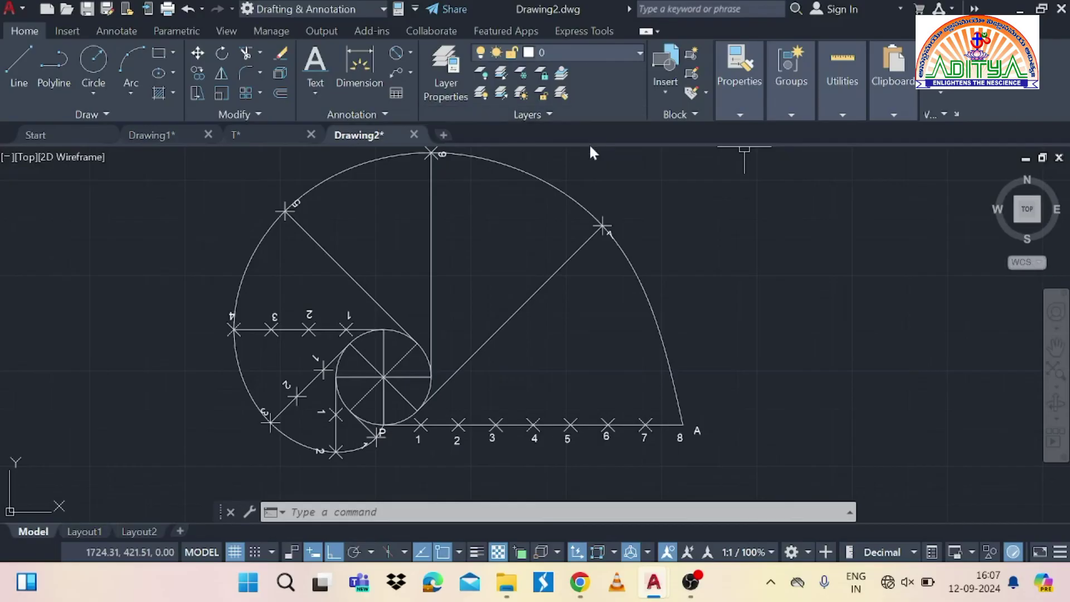
Erase the intermediate marks and labels on the leftward (1 to 3) and lower-left (1 and 2) tangents, plus label 1 on the downward one.
click(278, 313)
key(Delete)
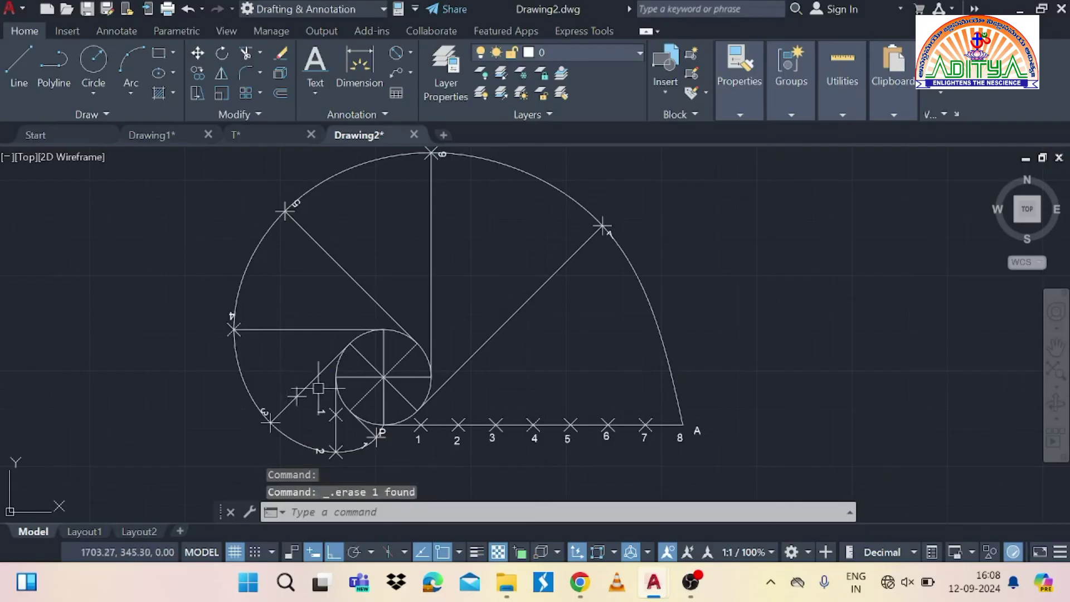
click(297, 396)
key(Delete)
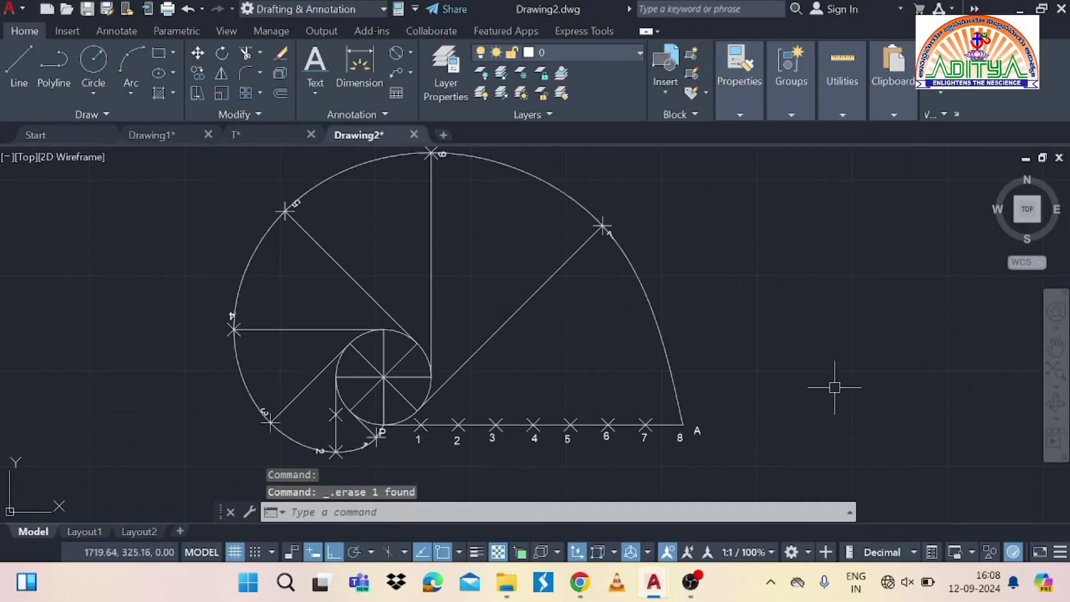
Add a diameter dimension to the base circle, placing its text outside the circle toward the upper left.
middle_drag(802, 373, 788, 392)
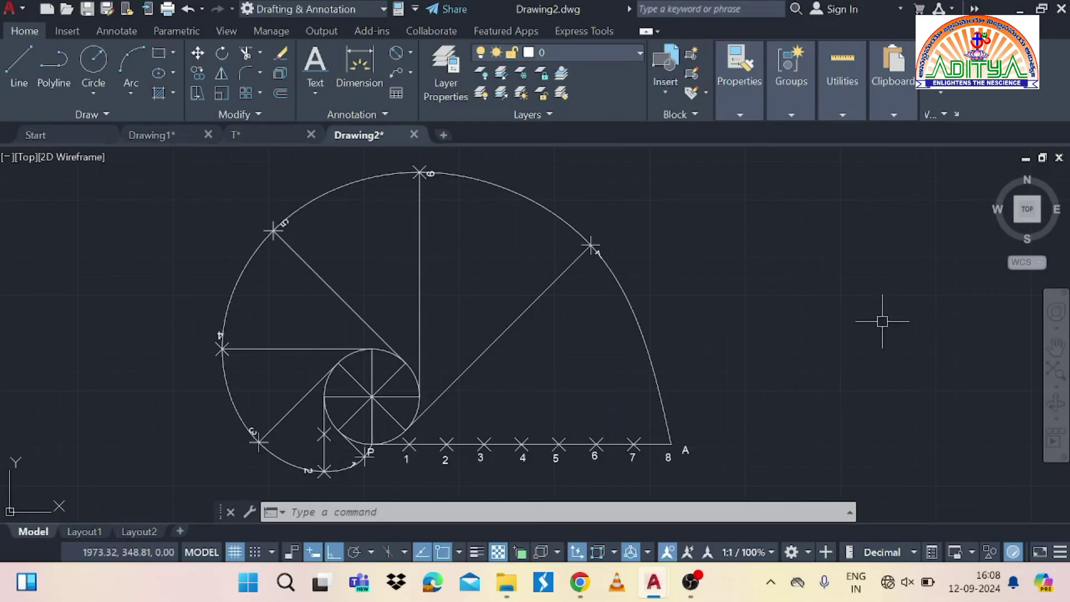
middle_drag(806, 403, 833, 379)
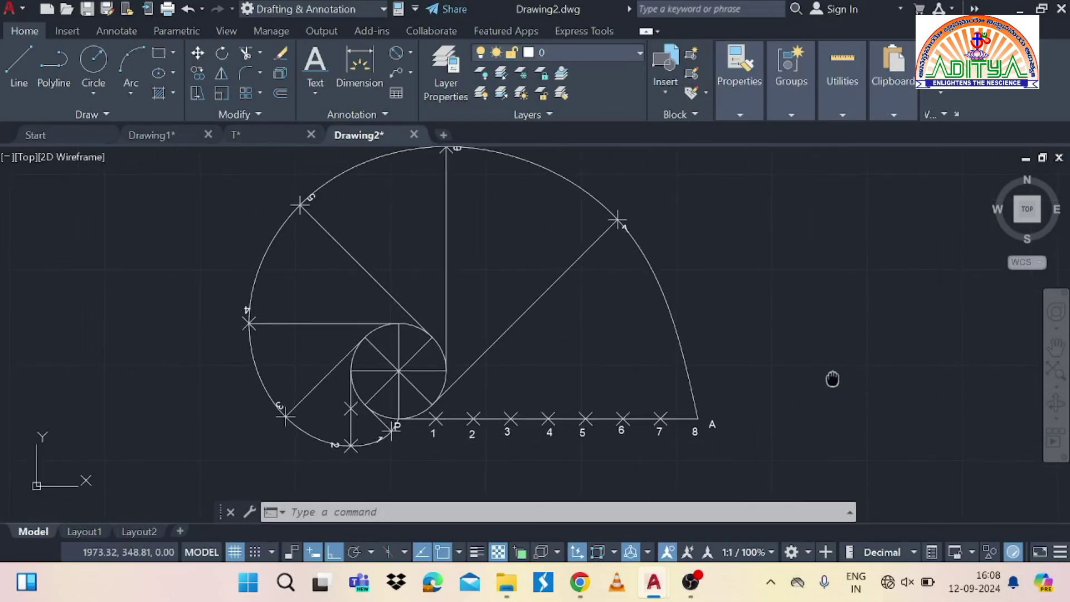
click(397, 54)
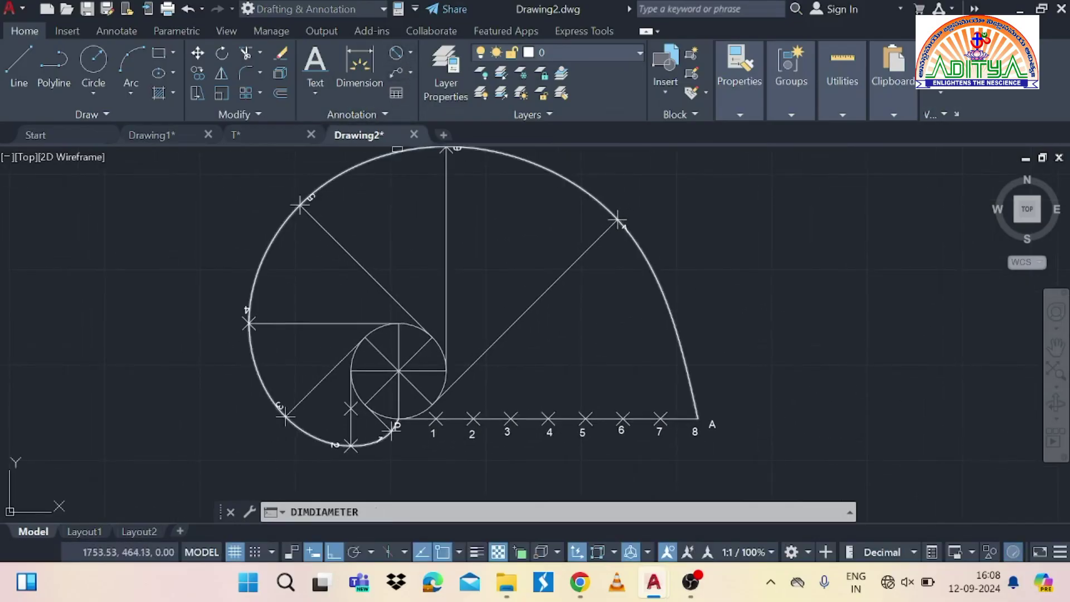
click(374, 328)
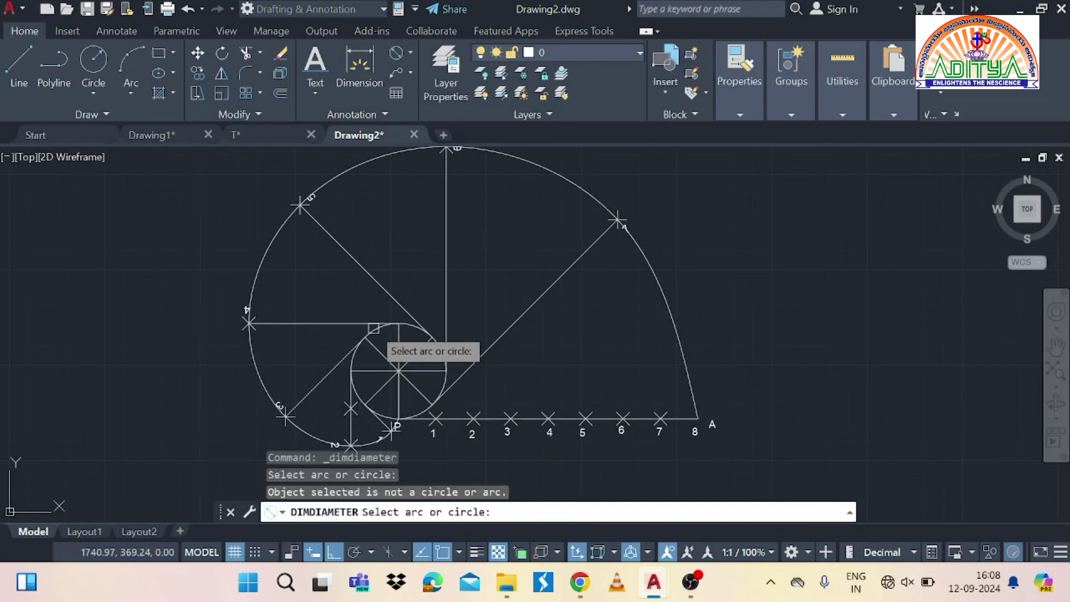
click(372, 329)
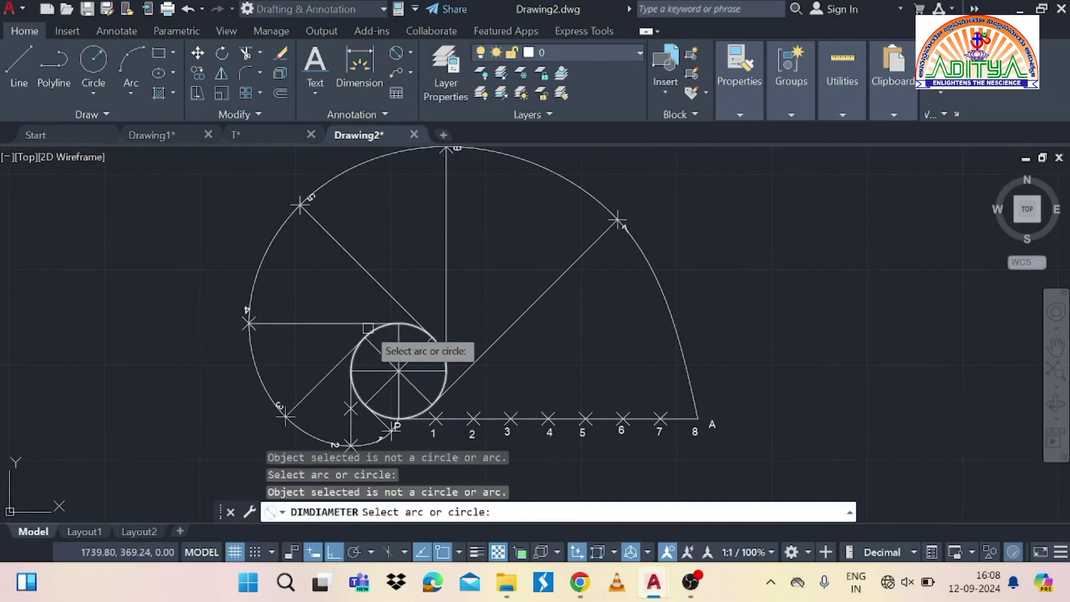
click(361, 339)
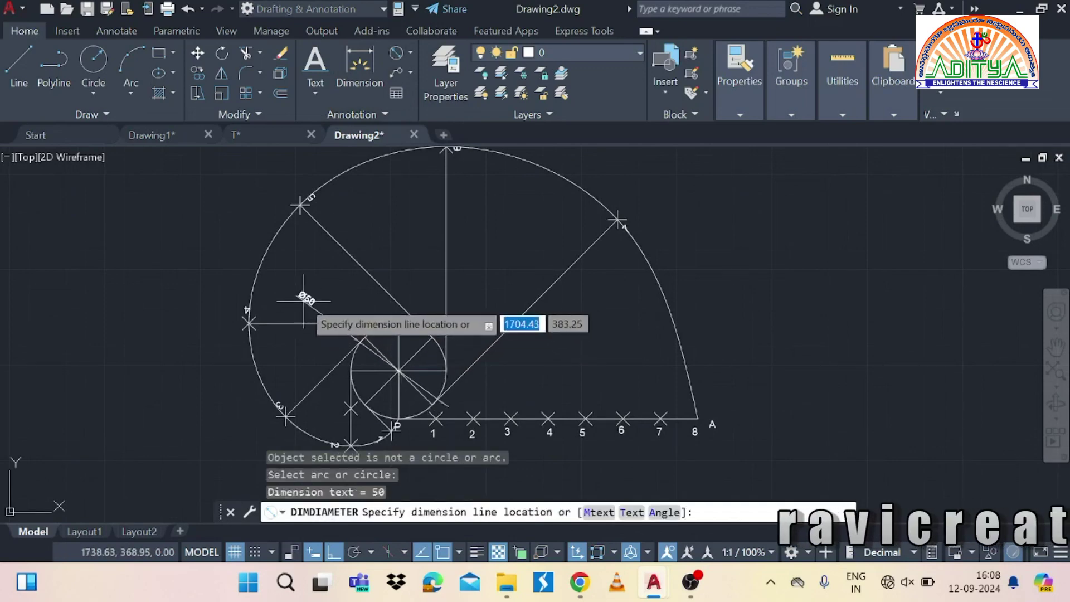
click(321, 298)
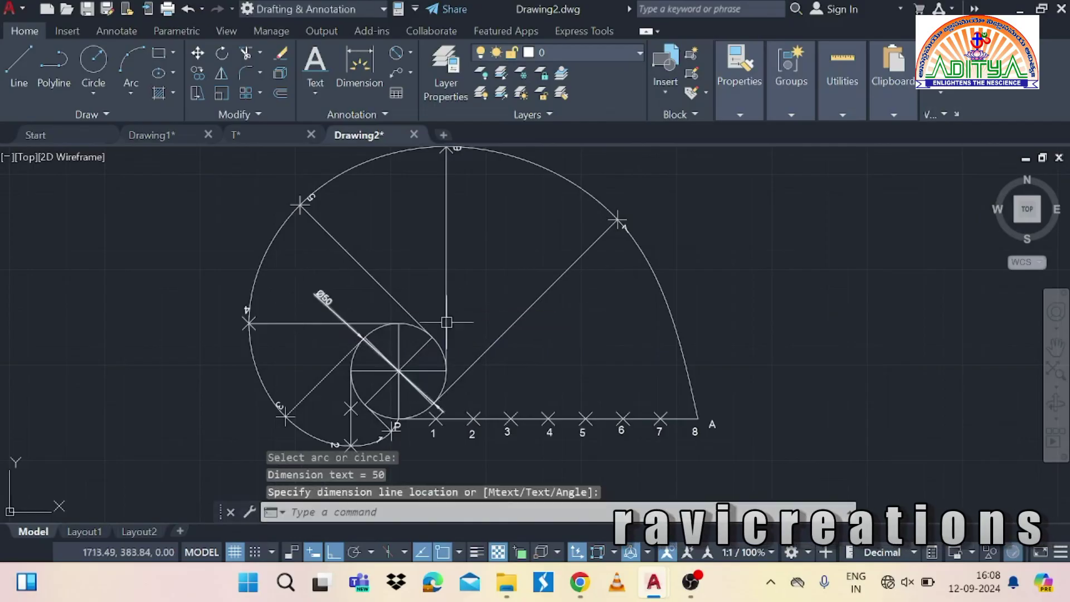
Add a horizontal linear dimension from P to A, placing it below the numbered division line.
click(411, 54)
click(405, 70)
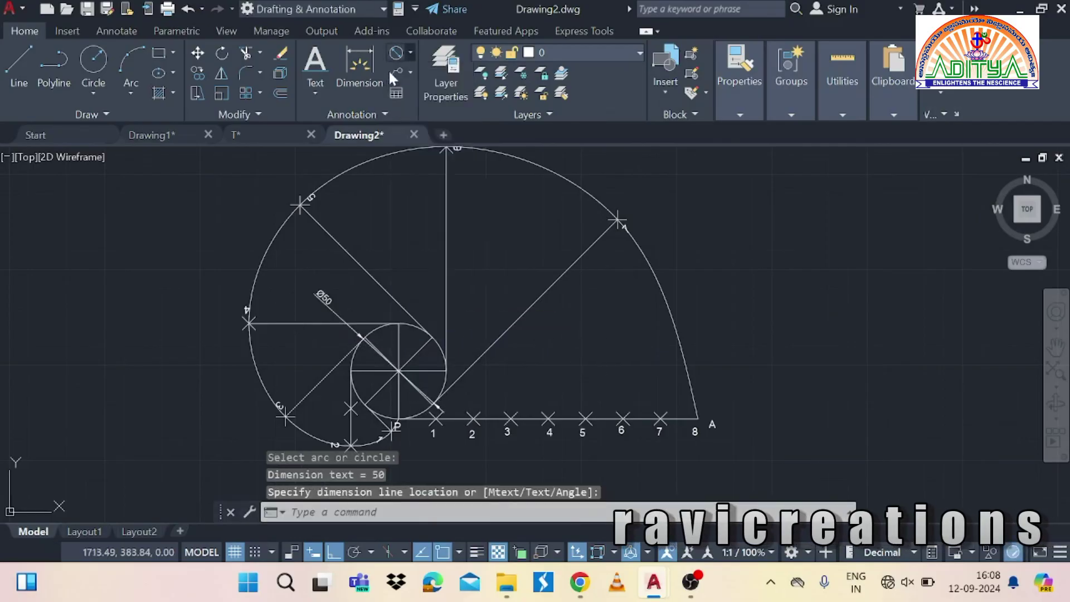
click(398, 418)
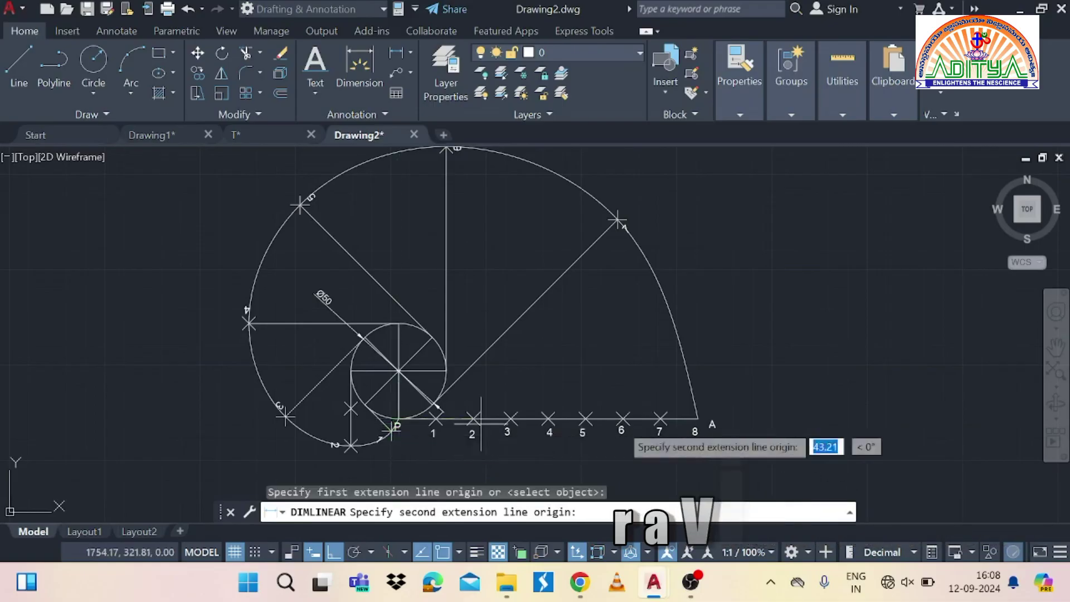
click(697, 418)
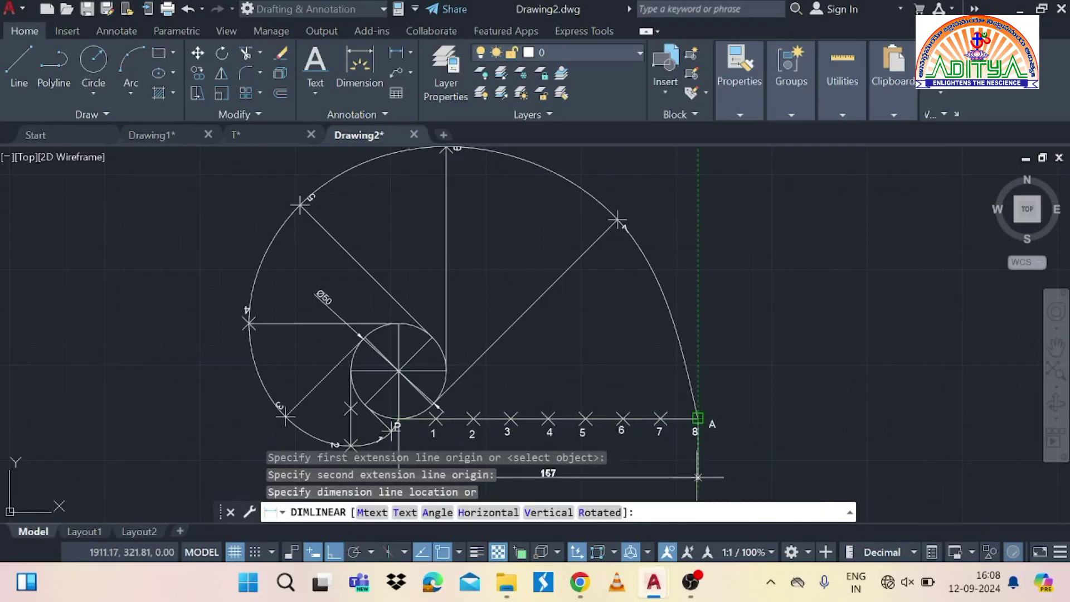
click(698, 477)
scroll(821, 395, down, 2)
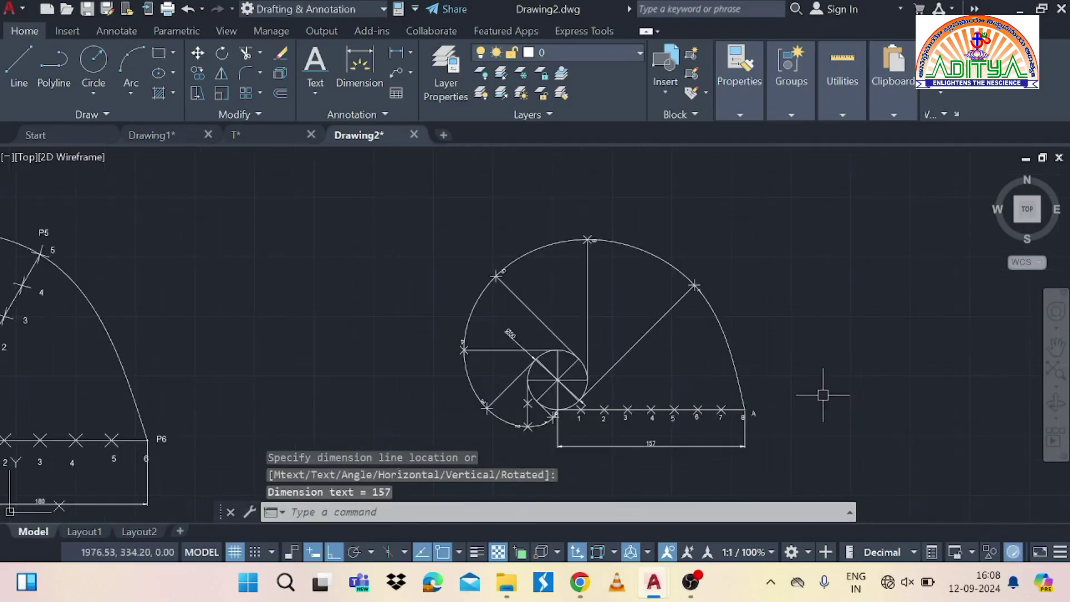
mouse_move(829, 407)
middle_down()
mouse_move(616, 392)
mouse_move(764, 419)
middle_up()
scroll(626, 390, up, 2)
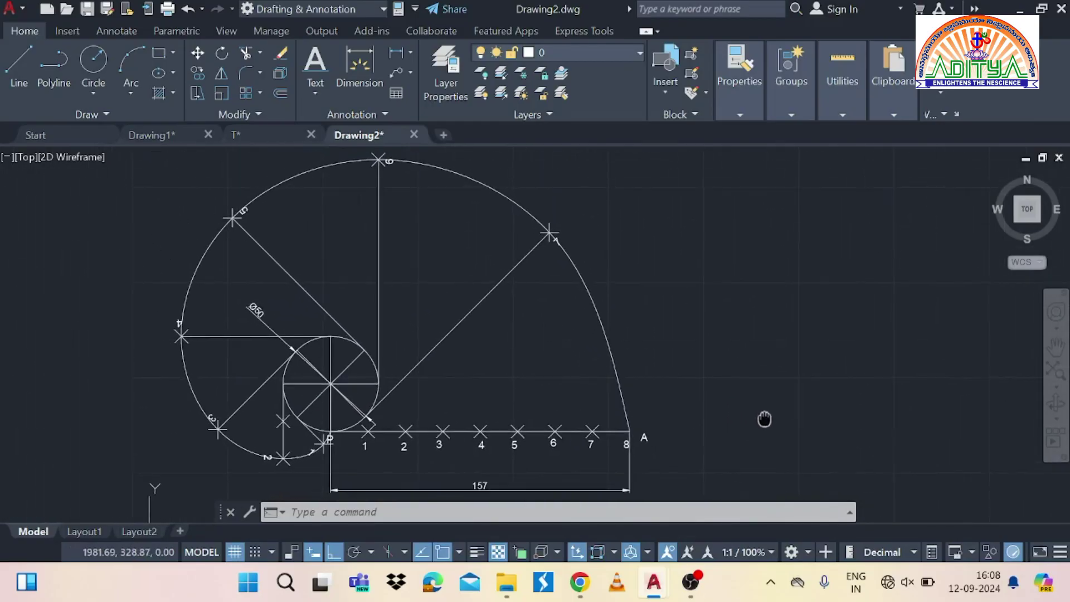